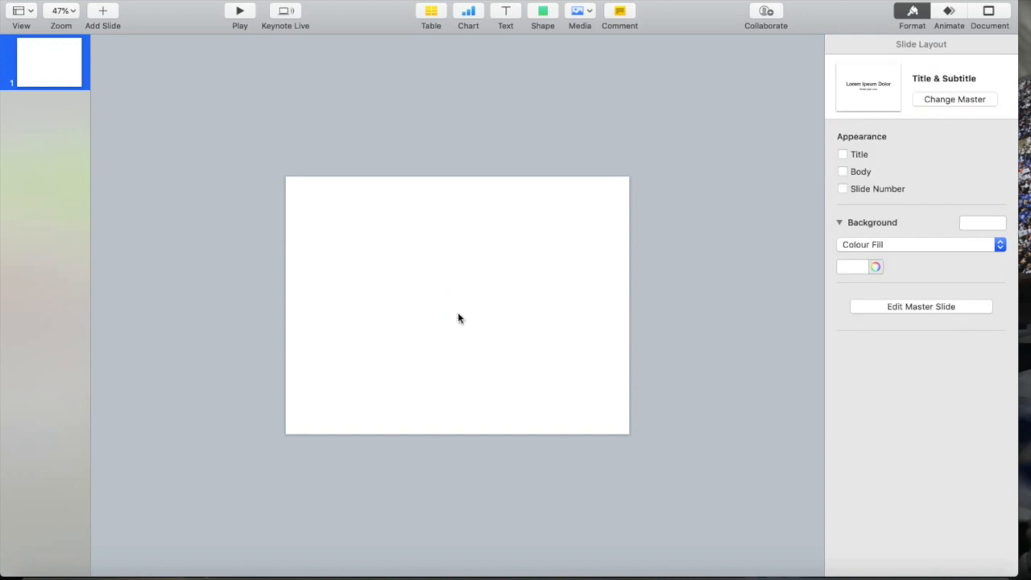
# Insert the running boy and the walking person from the People shapes onto the blank slide.
pyautogui.click(56, 66)
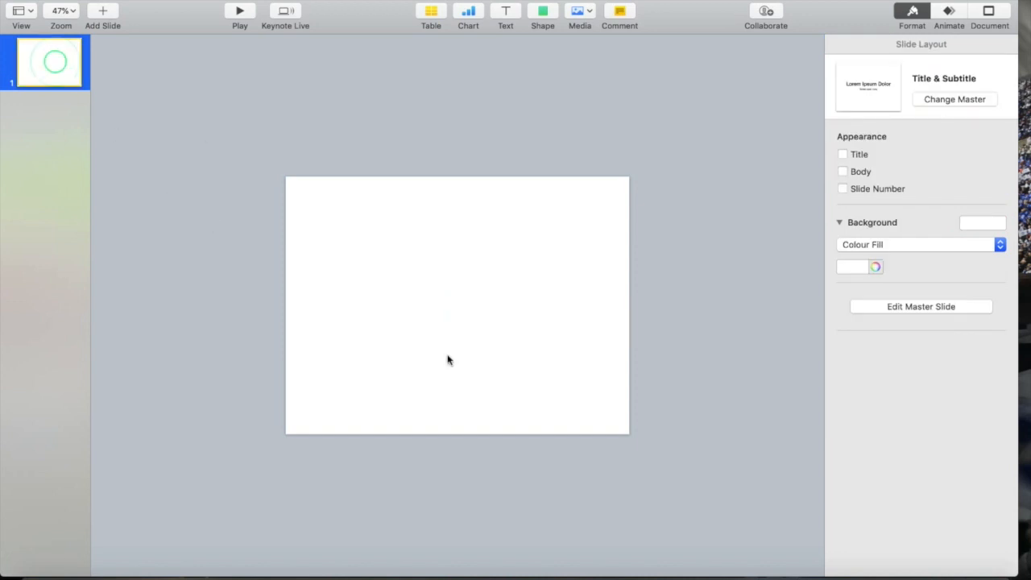
pyautogui.click(543, 11)
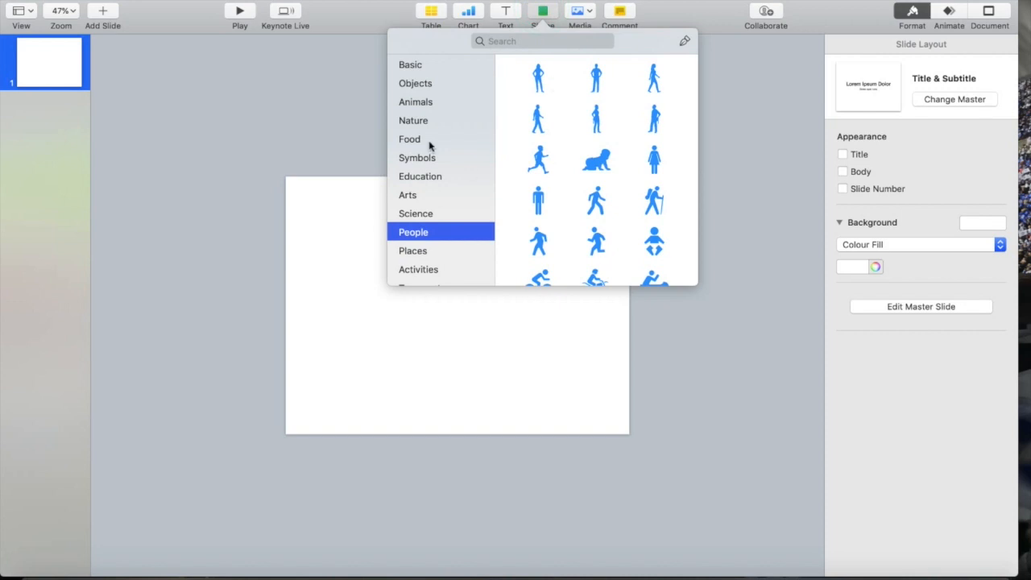
pyautogui.click(412, 67)
pyautogui.click(416, 209)
pyautogui.scroll(-2, 415, 210)
pyautogui.scroll(2, 415, 209)
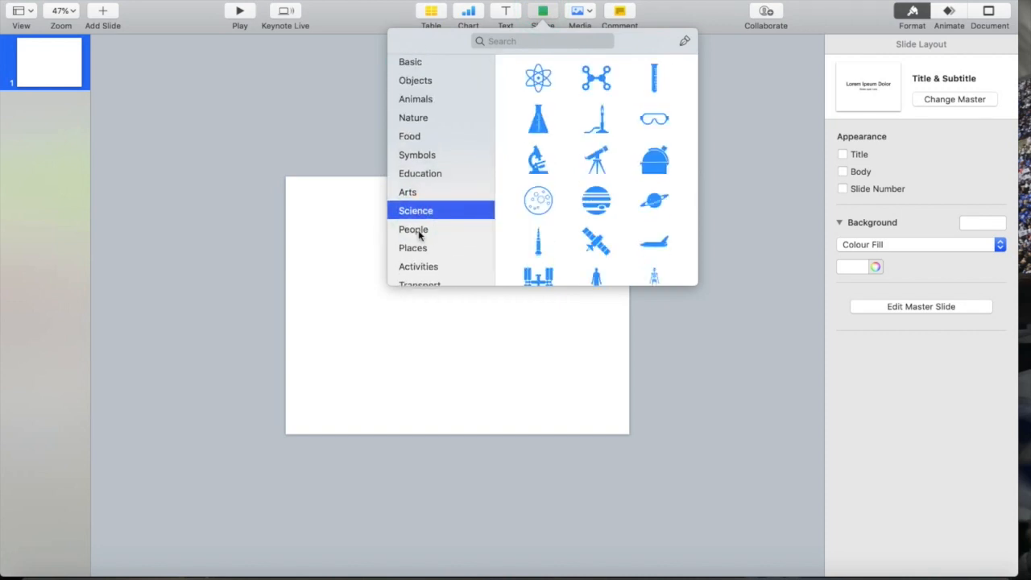
pyautogui.click(413, 229)
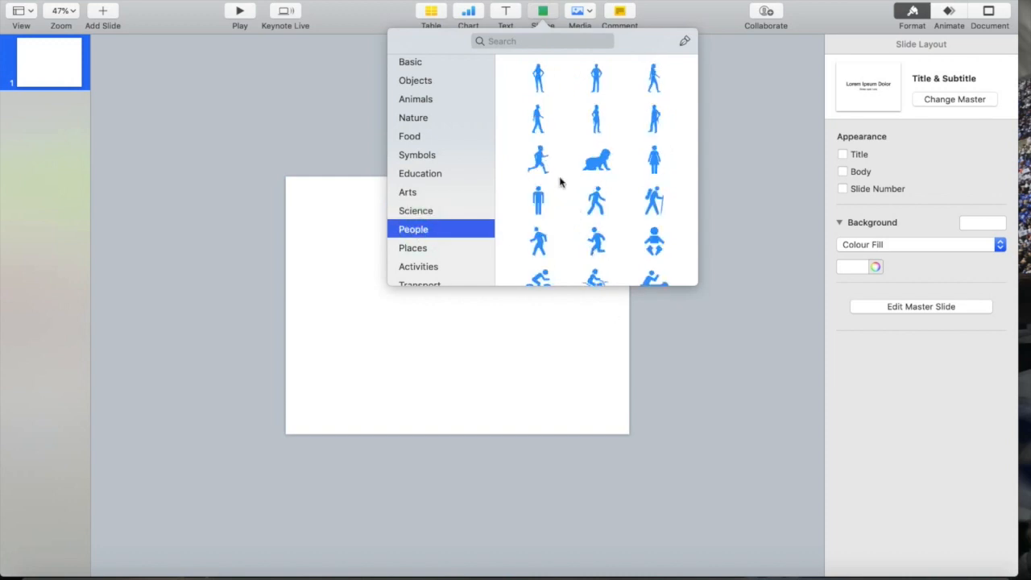
pyautogui.click(539, 160)
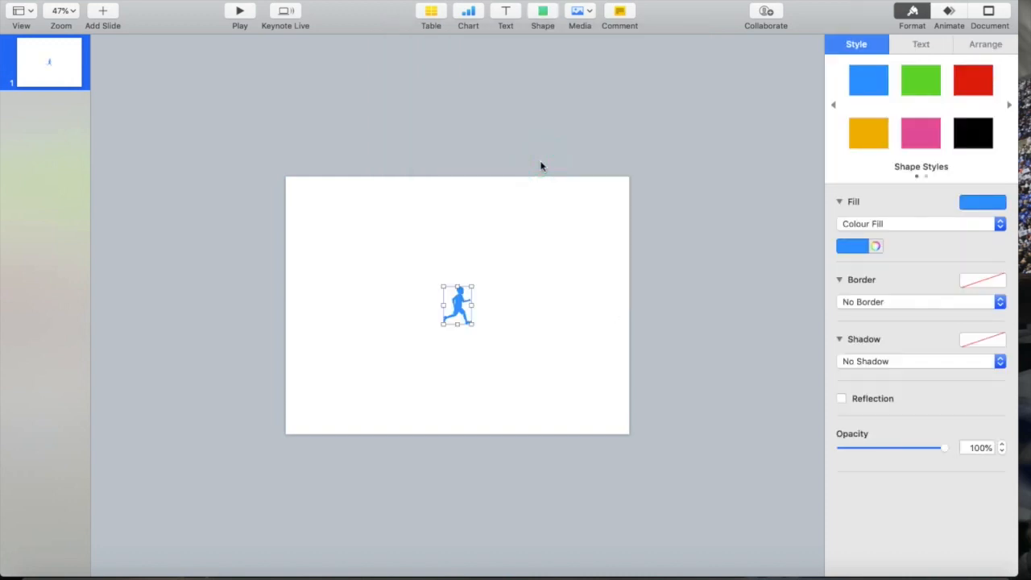
pyautogui.click(543, 11)
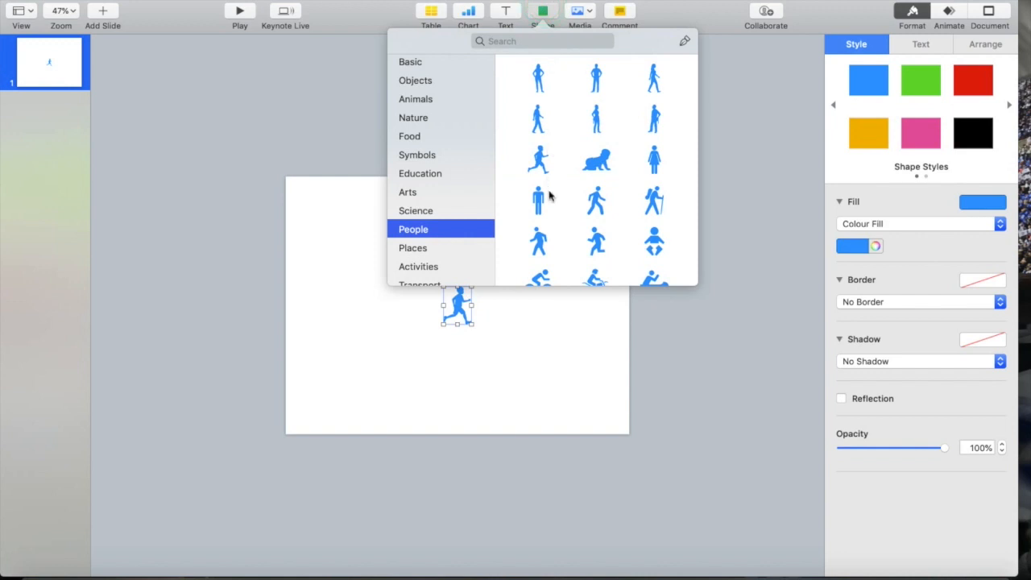
pyautogui.click(594, 201)
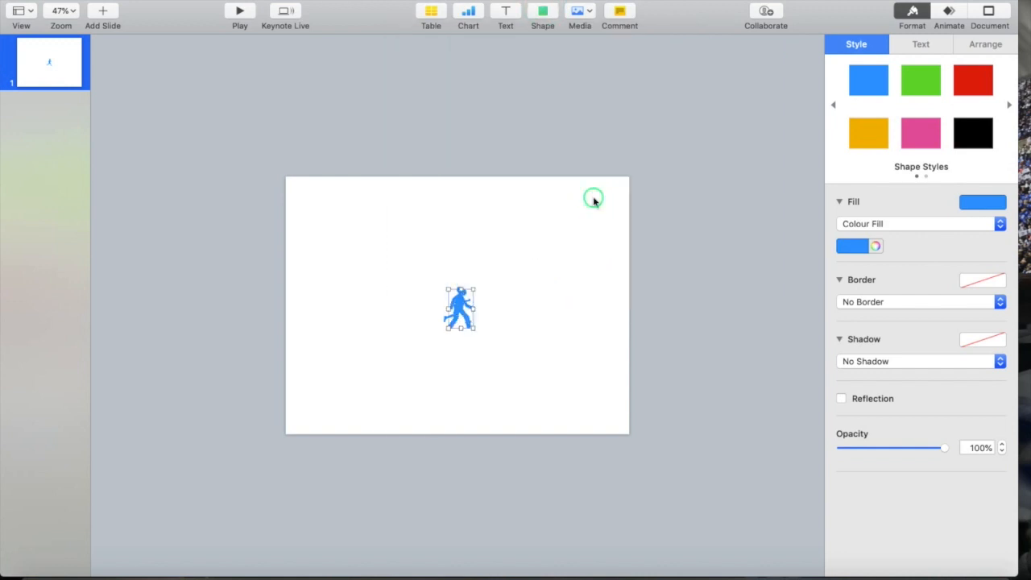
# Enlarge and duplicate the two figures into a row of five, alternating walker and runner across the slide, and preview it full screen.
pyautogui.moveTo(460, 309); pyautogui.dragTo(396, 368)
pyautogui.click(459, 306)
pyautogui.moveTo(441, 284); pyautogui.dragTo(336, 311)
pyautogui.moveTo(429, 319); pyautogui.dragTo(407, 321)
pyautogui.keyDown('shift'); pyautogui.click(336, 313); pyautogui.keyUp('shift')
pyautogui.moveTo(335, 313); pyautogui.dragTo(457, 307)
pyautogui.click(337, 306)
pyautogui.moveTo(337, 306); pyautogui.dragTo(591, 308)
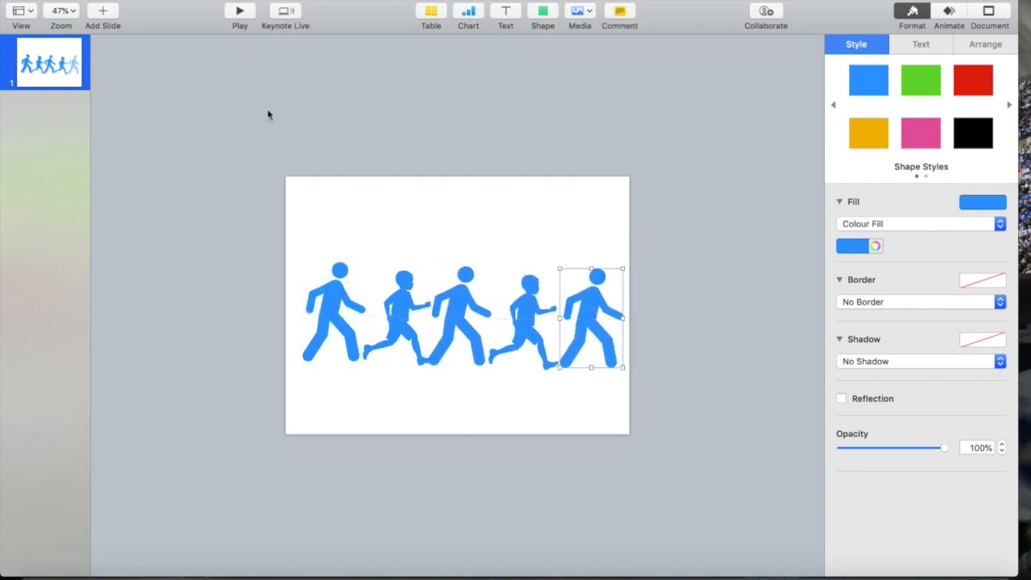
pyautogui.click(240, 12)
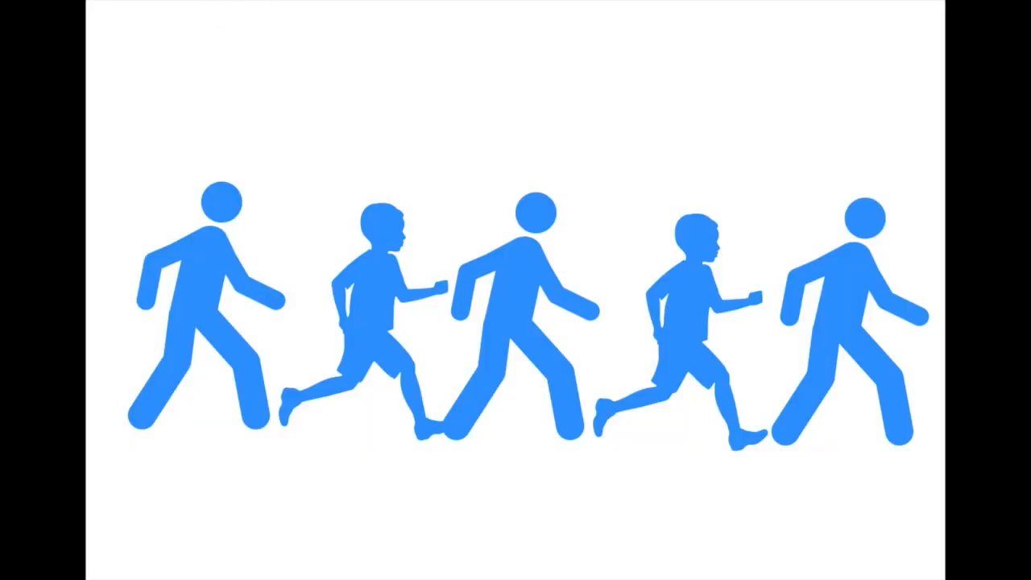
pyautogui.press('Escape')
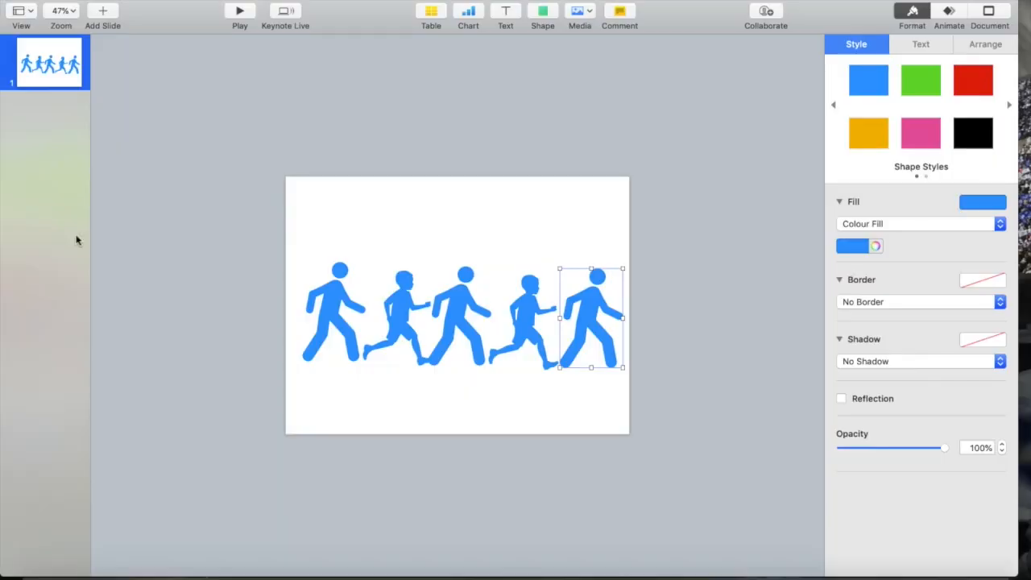
# Duplicate the slide with the row of figures four times to make five identical slides.
pyautogui.click(62, 73)
pyautogui.press('super+d')
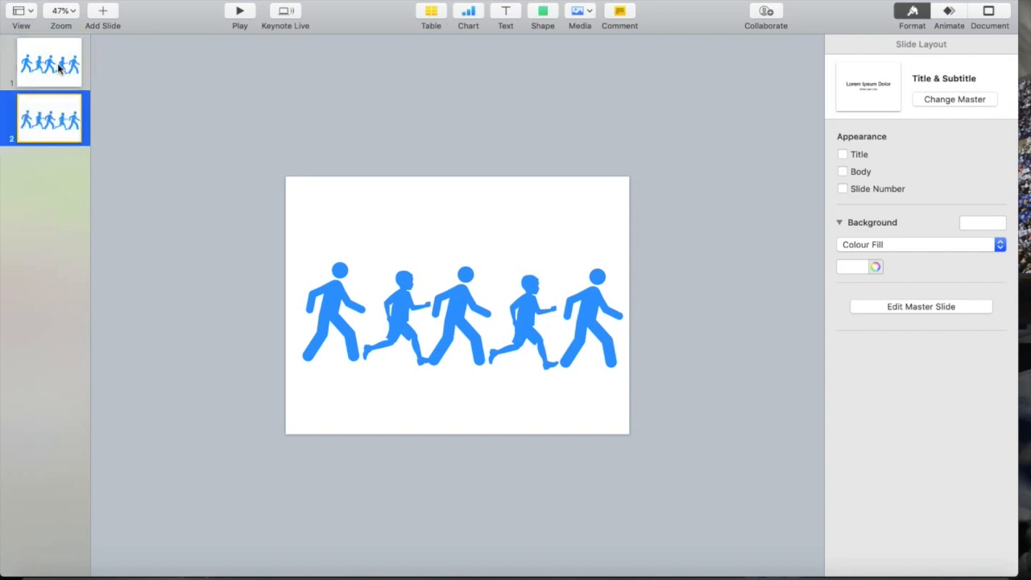
pyautogui.press('super+d')
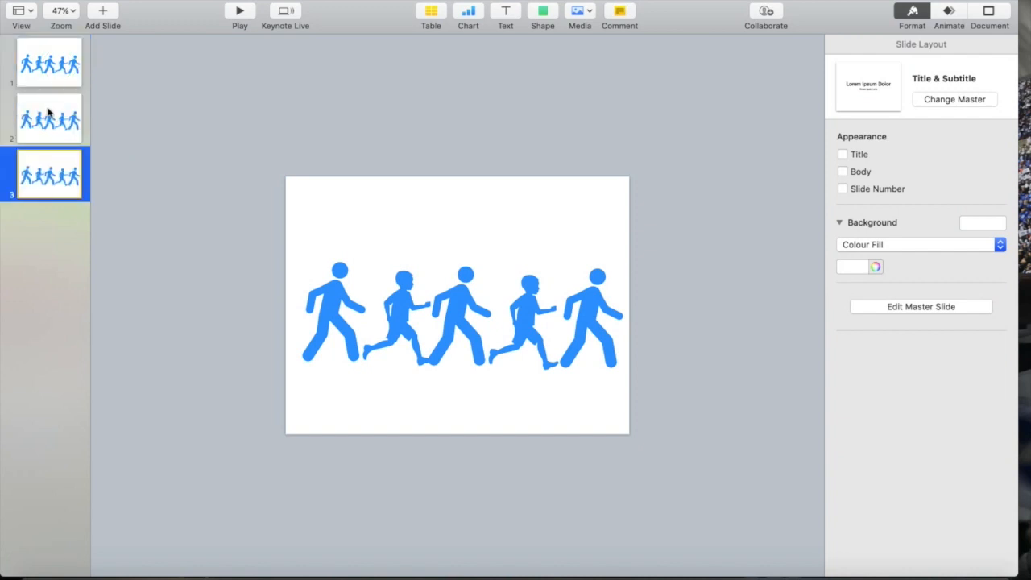
pyautogui.rightClick(48, 167)
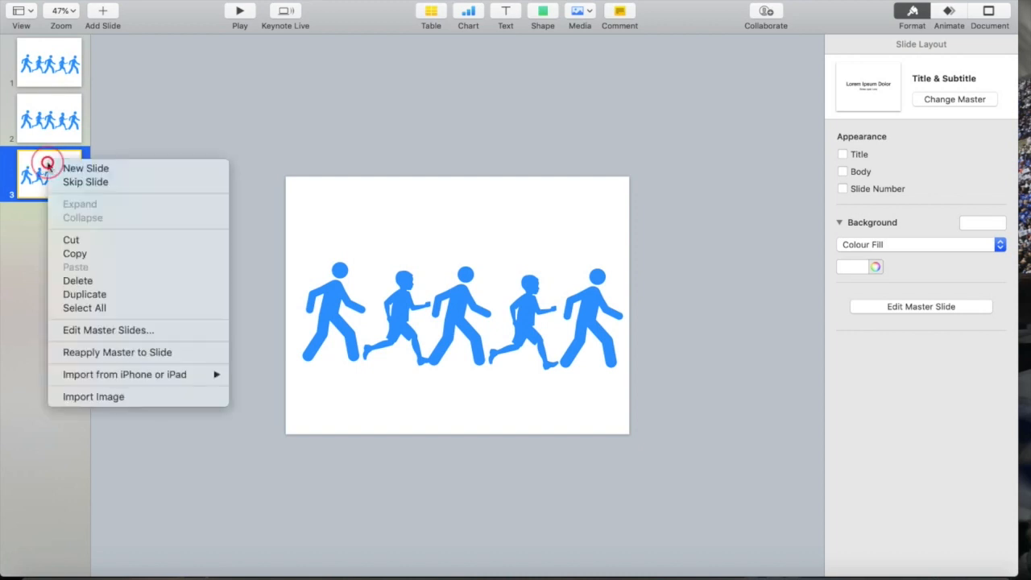
pyautogui.click(69, 295)
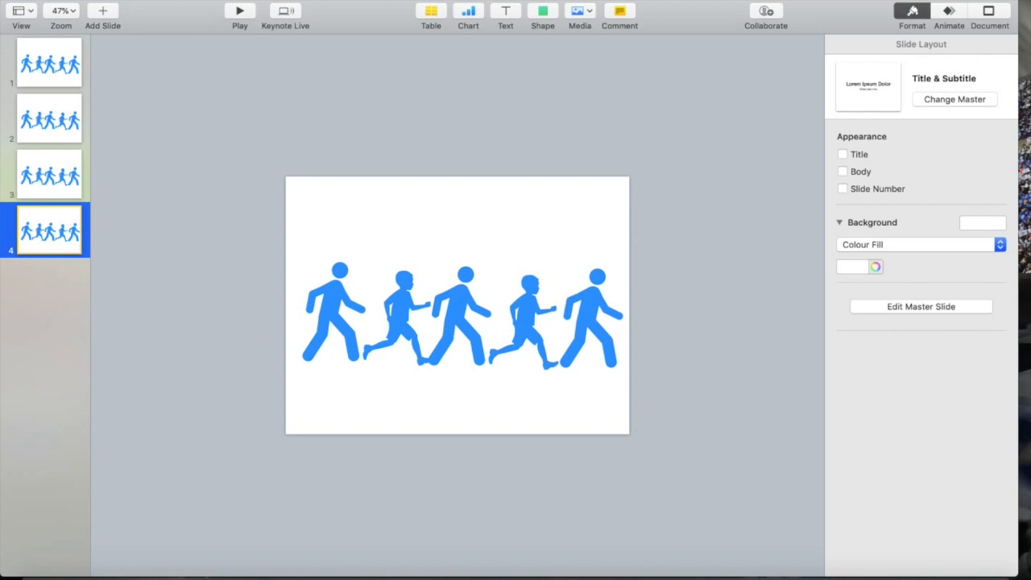
pyautogui.click(127, 0)
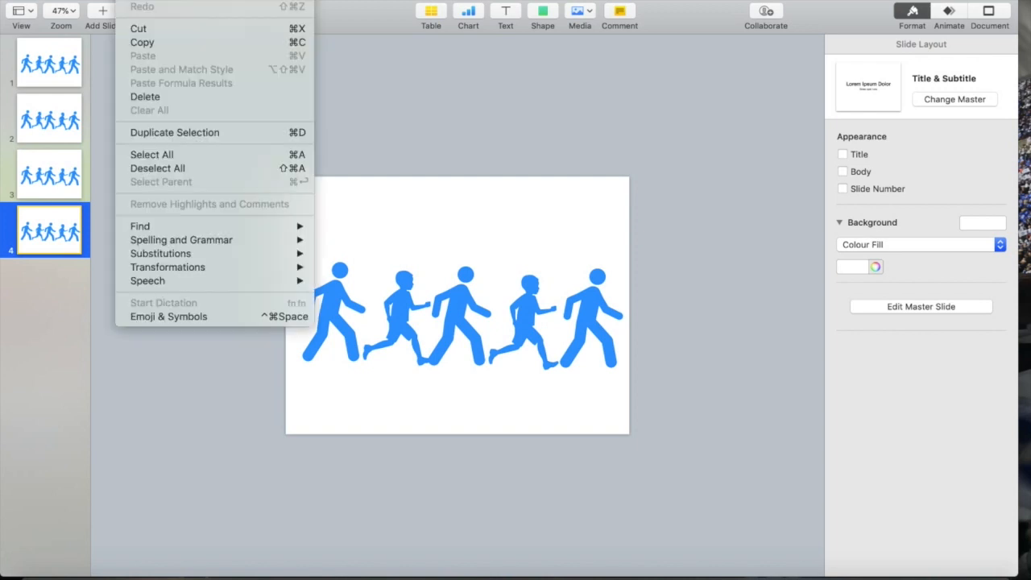
pyautogui.click(160, 134)
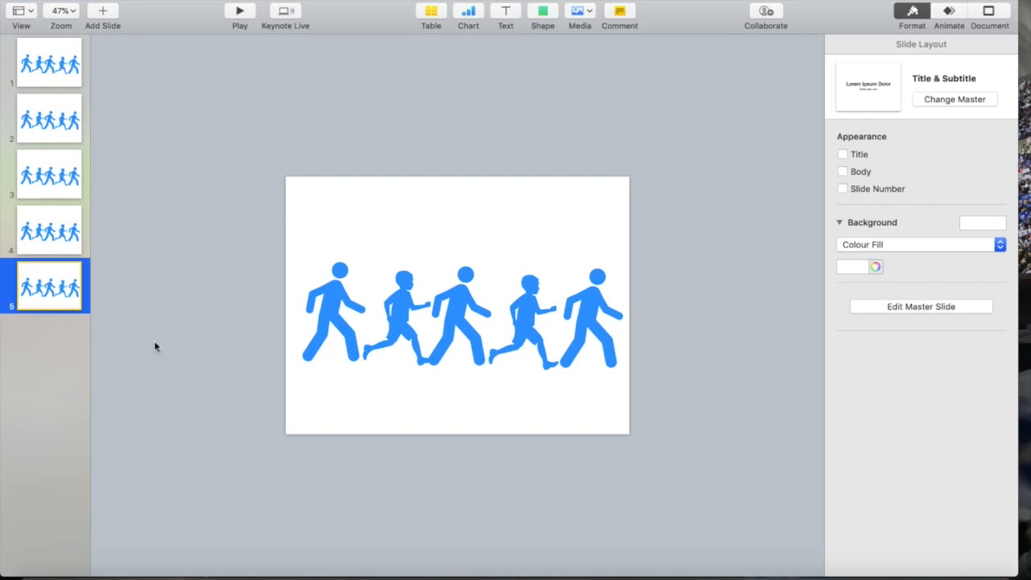
# On slide 1, delete every figure except the leftmost walking person.
pyautogui.click(45, 78)
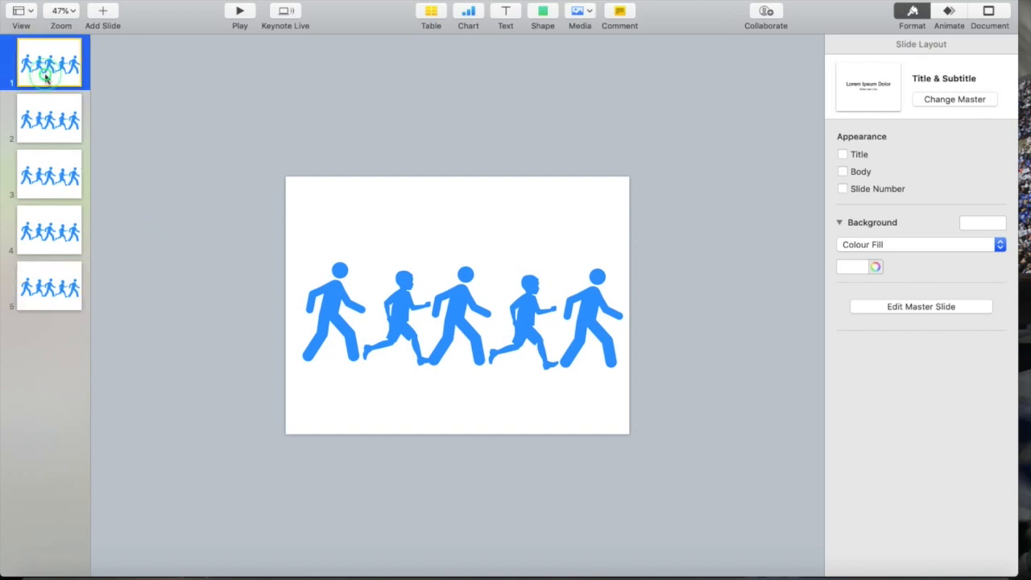
pyautogui.moveTo(606, 252); pyautogui.dragTo(406, 355)
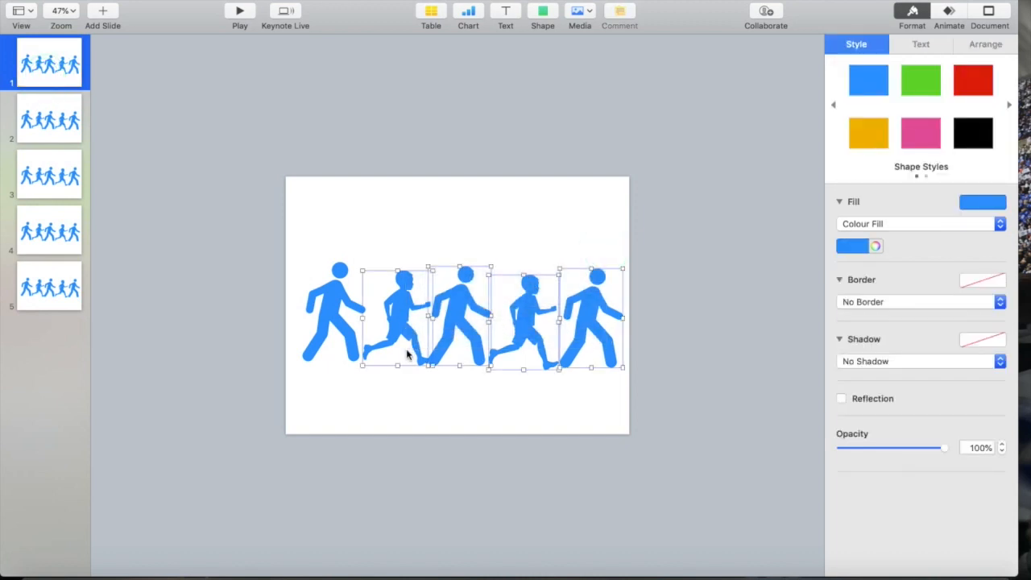
pyautogui.press('Delete')
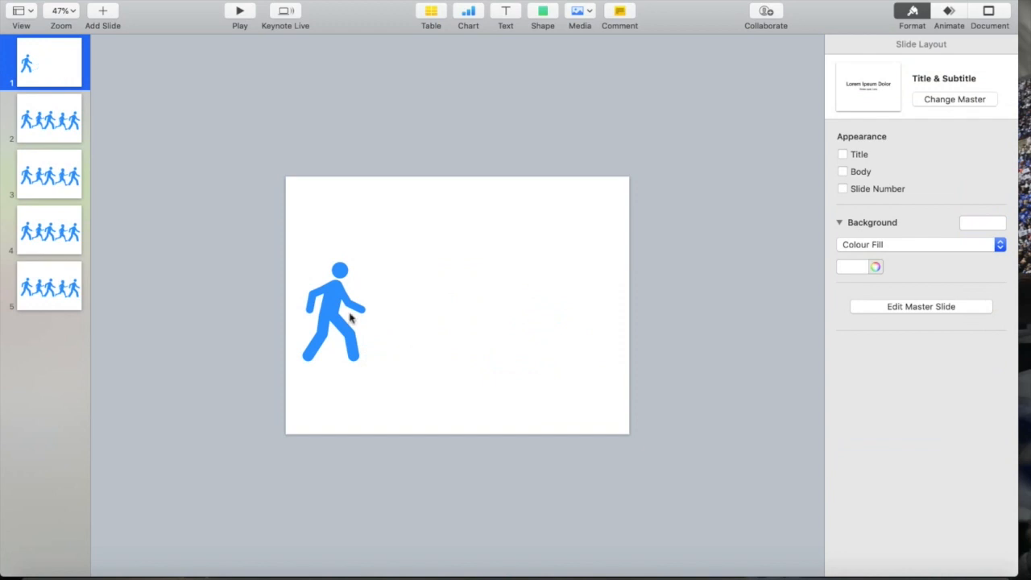
# On slide 2, delete every figure except the second one, the running boy beside the leftmost walker.
pyautogui.click(50, 120)
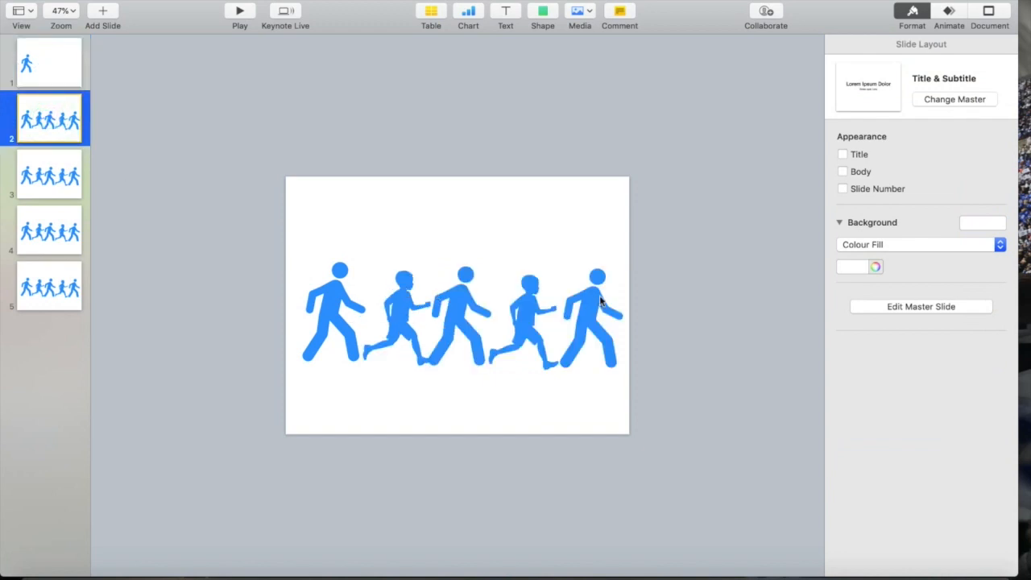
pyautogui.moveTo(615, 265); pyautogui.dragTo(458, 342)
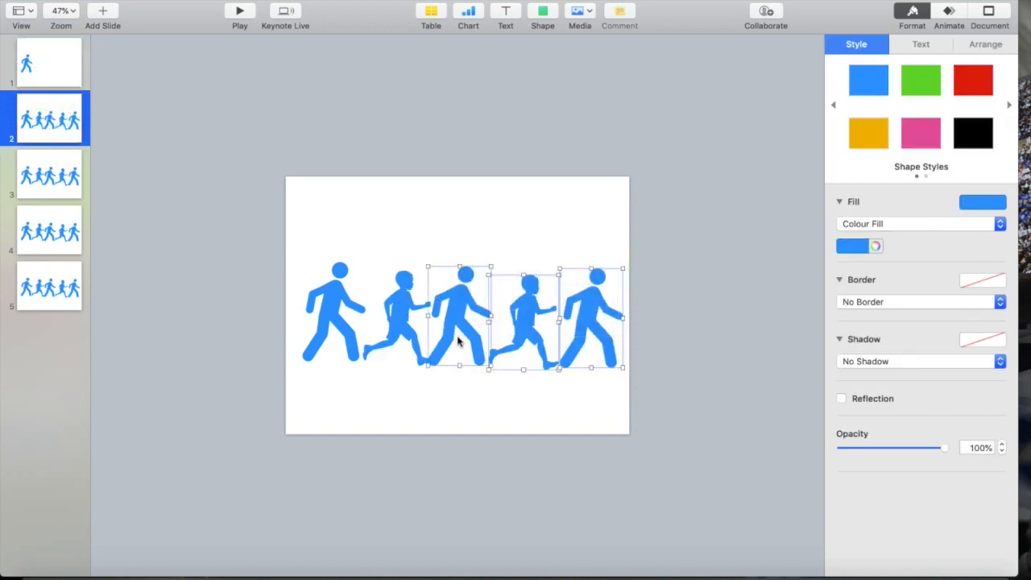
pyautogui.press('Delete')
pyautogui.click(332, 309)
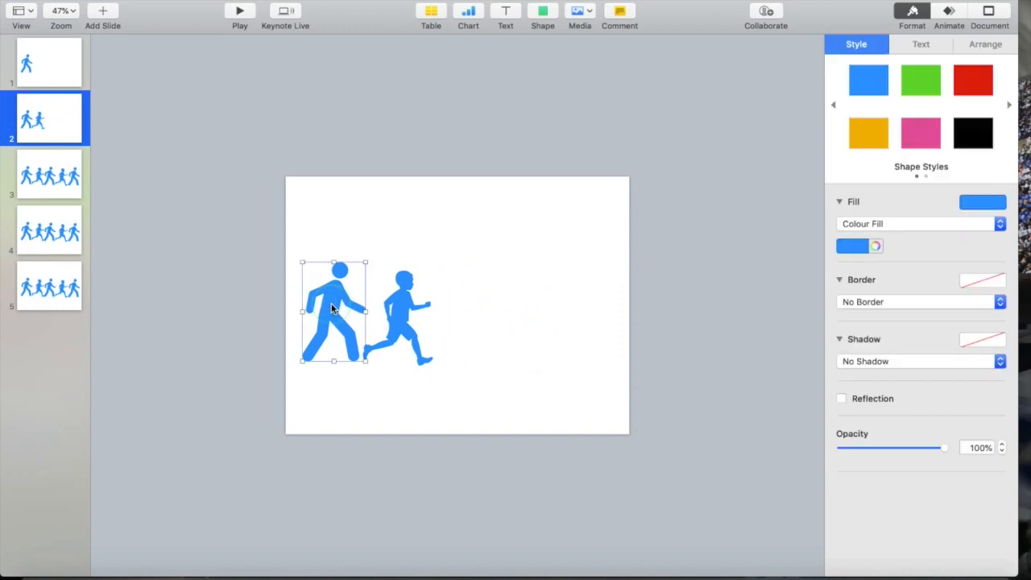
pyautogui.press('Delete')
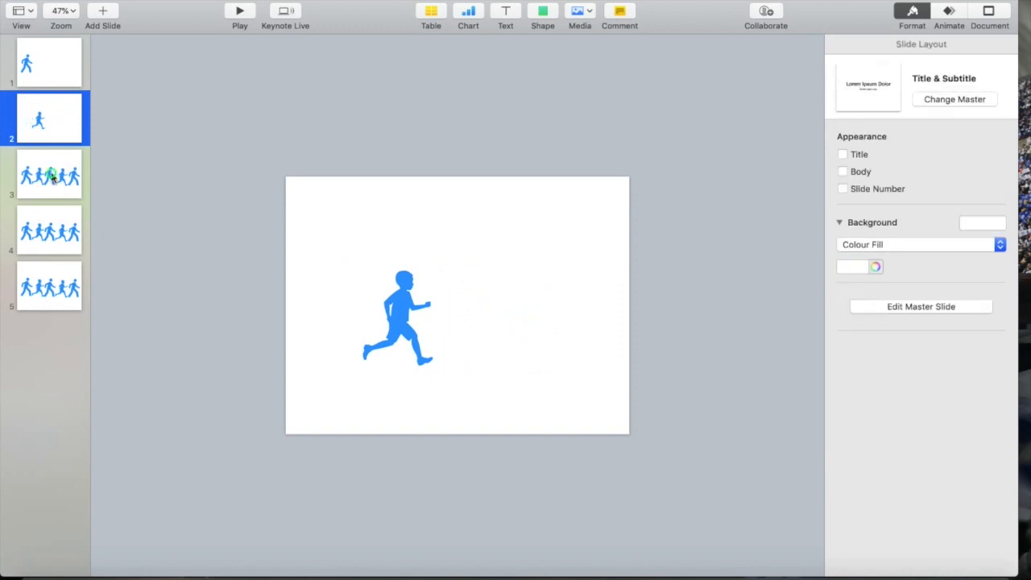
# On slide 3, delete every figure except the walking person in the middle.
pyautogui.click(50, 174)
pyautogui.click(331, 317)
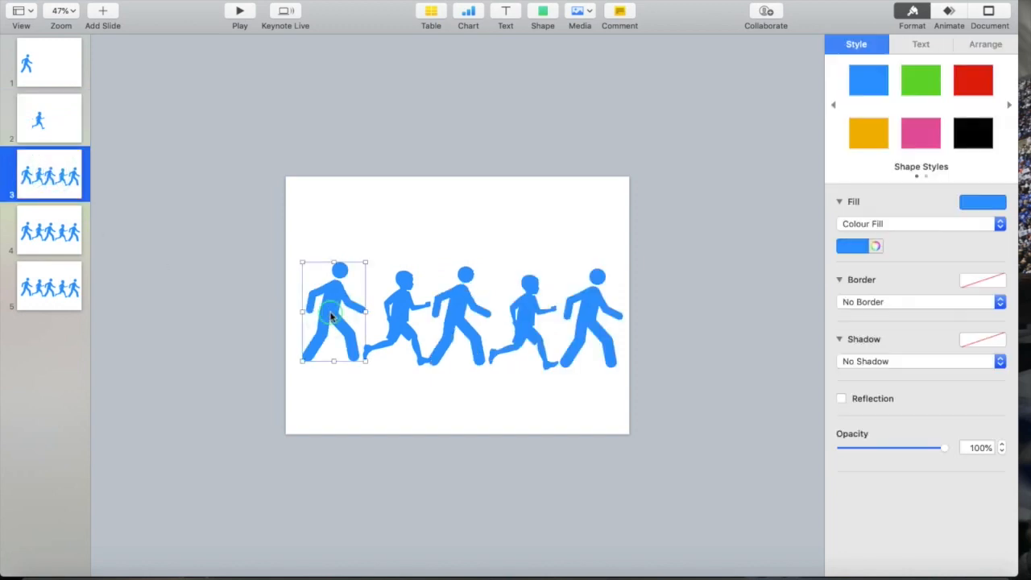
pyautogui.press('Delete')
pyautogui.click(398, 317)
pyautogui.press('Delete')
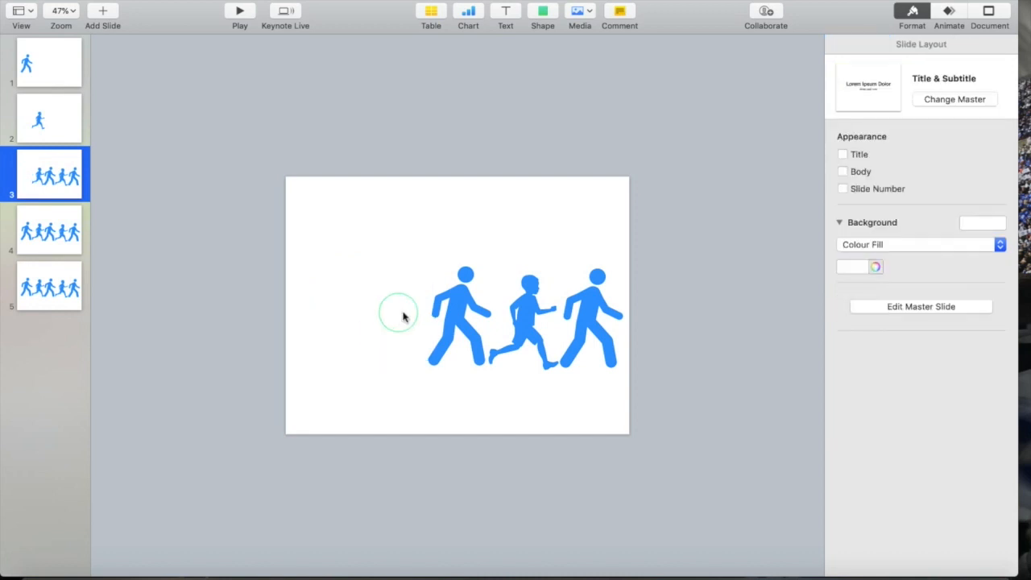
pyautogui.moveTo(513, 257); pyautogui.dragTo(615, 339)
pyautogui.press('Delete')
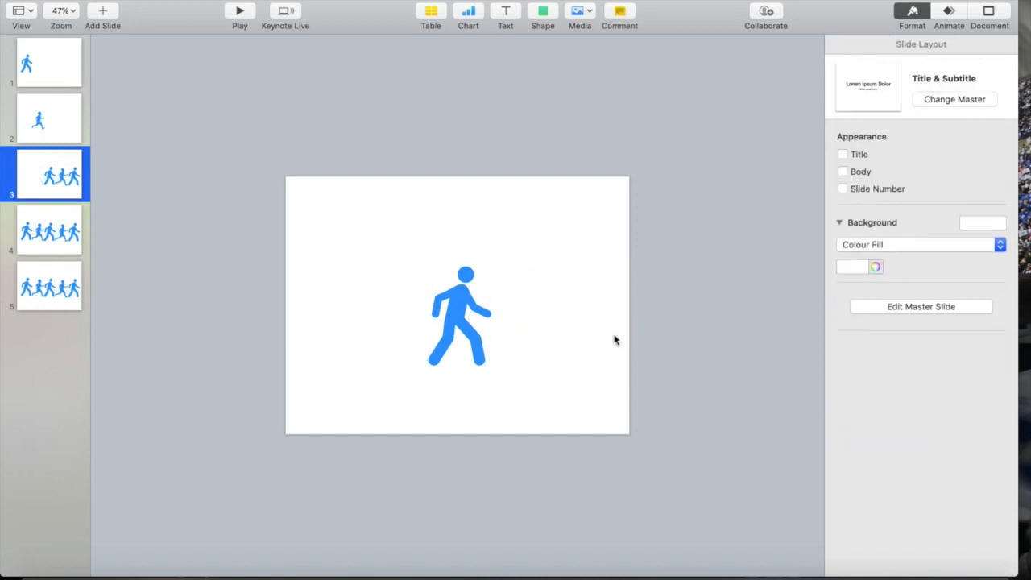
# On slide 4, delete every figure except the fourth one, the running boy right of centre.
pyautogui.click(50, 234)
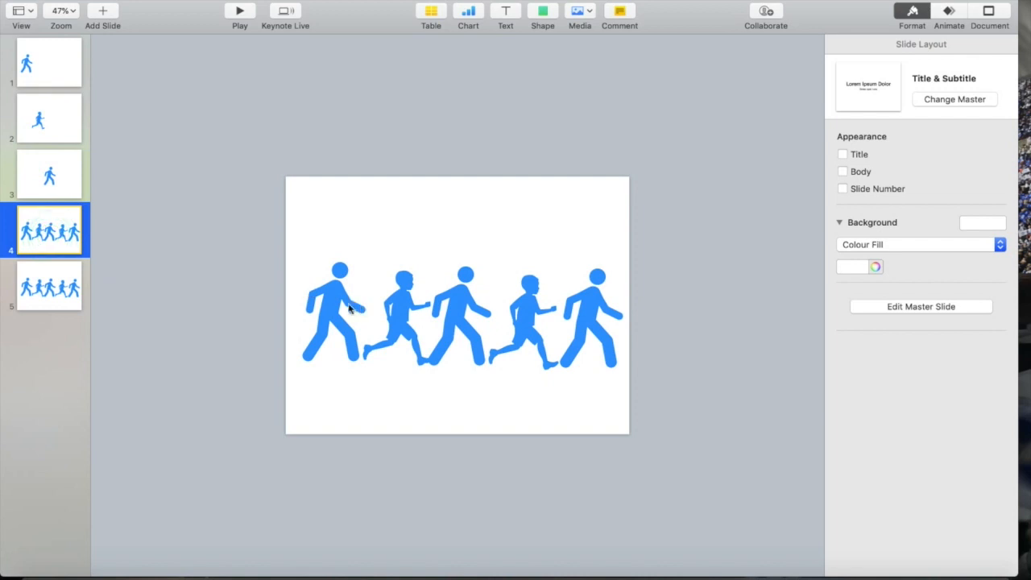
pyautogui.moveTo(315, 253); pyautogui.dragTo(451, 370)
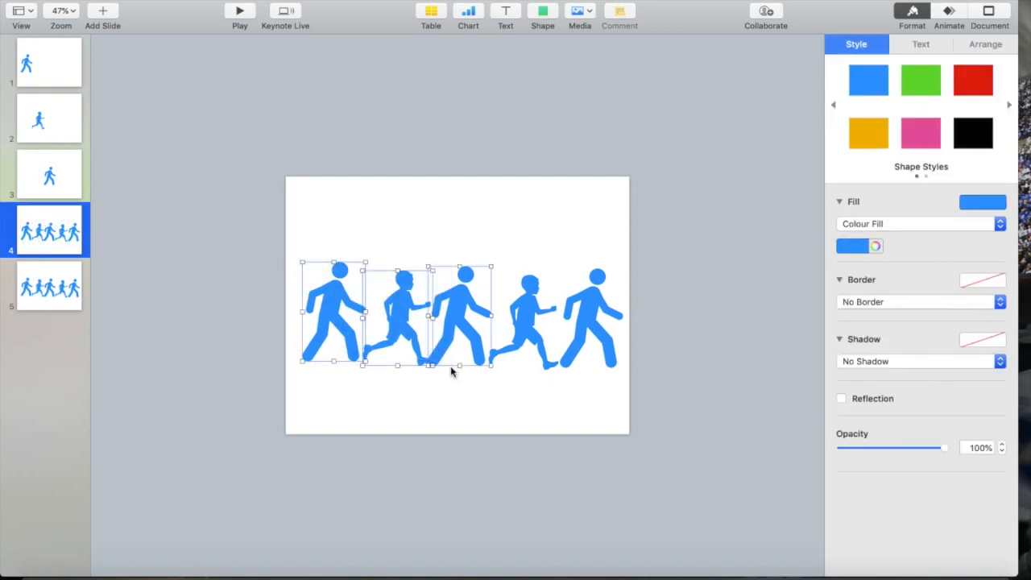
pyautogui.press('Delete')
pyautogui.click(596, 308)
pyautogui.press('Delete')
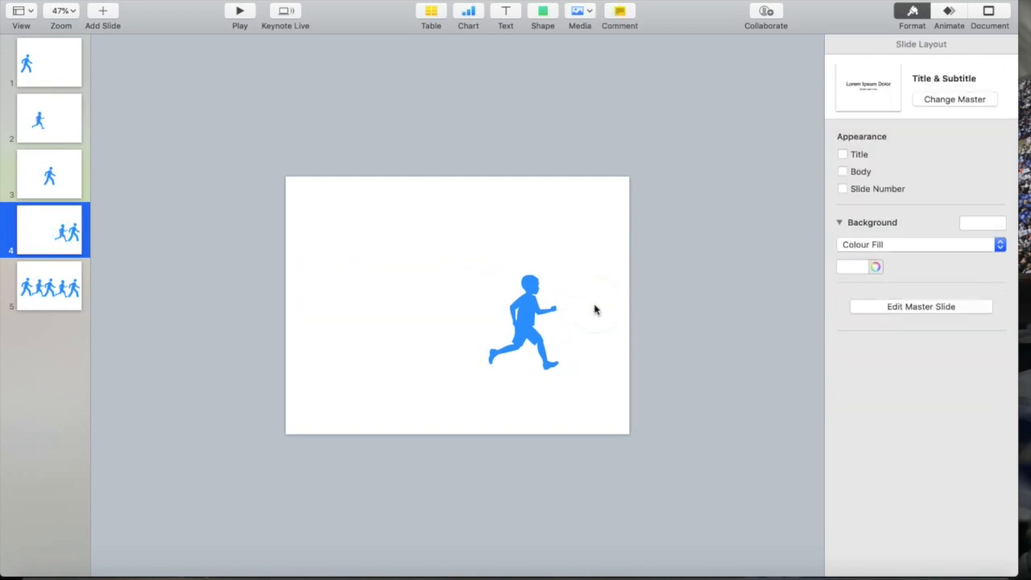
# On slide 5, delete every figure except the rightmost walking person.
pyautogui.click(59, 291)
pyautogui.moveTo(311, 380); pyautogui.dragTo(534, 258)
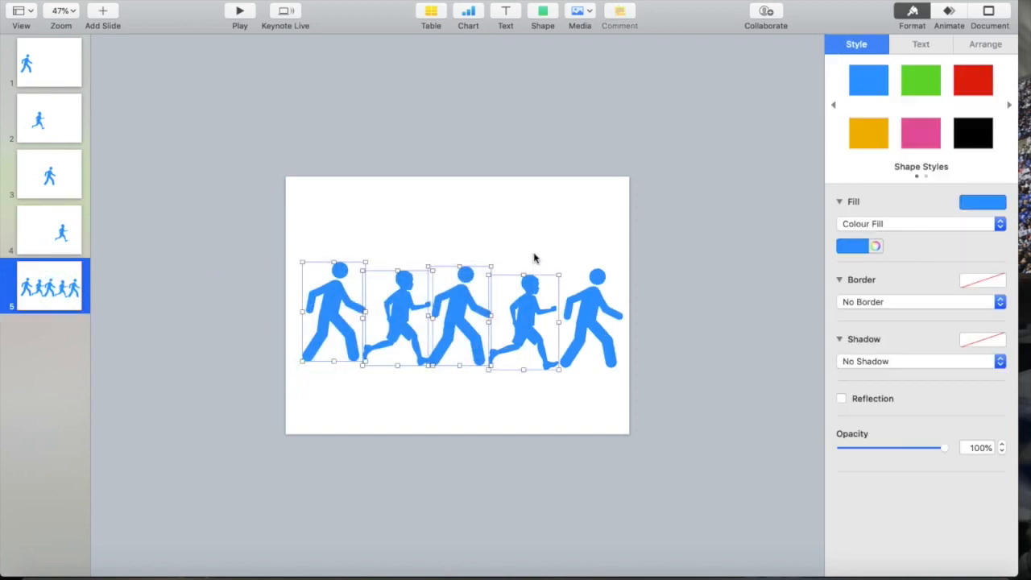
pyautogui.press('Delete')
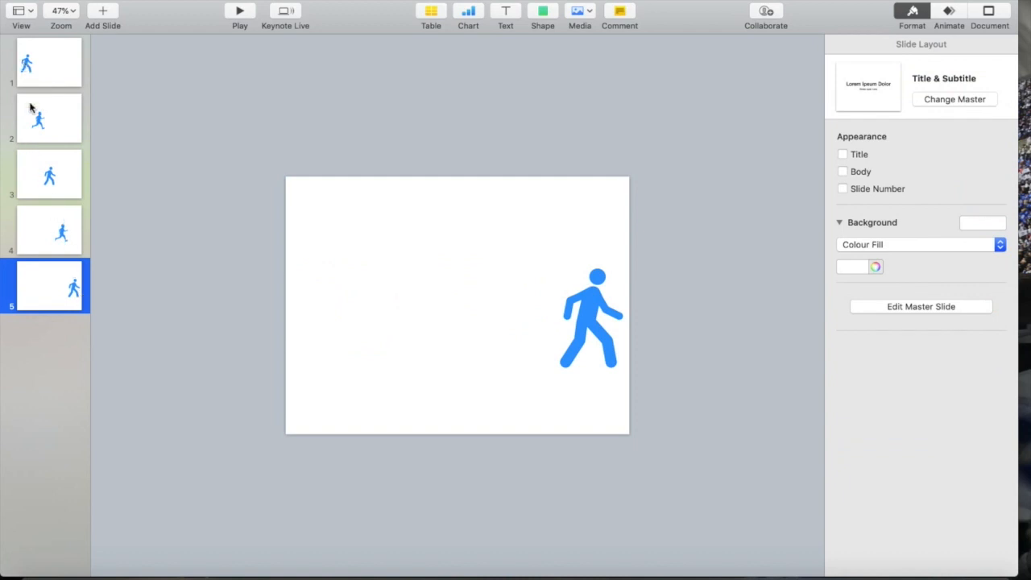
# Check the movement by viewing slides 1 to 5 in order, and play the slideshow from the first slide.
pyautogui.click(32, 54)
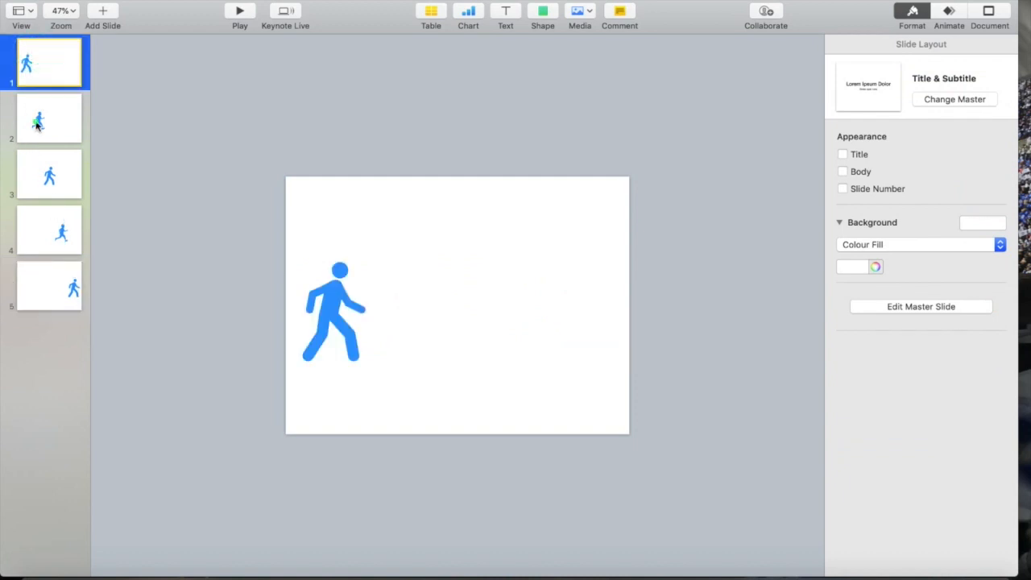
pyautogui.click(36, 121)
pyautogui.click(43, 182)
pyautogui.click(50, 231)
pyautogui.click(56, 278)
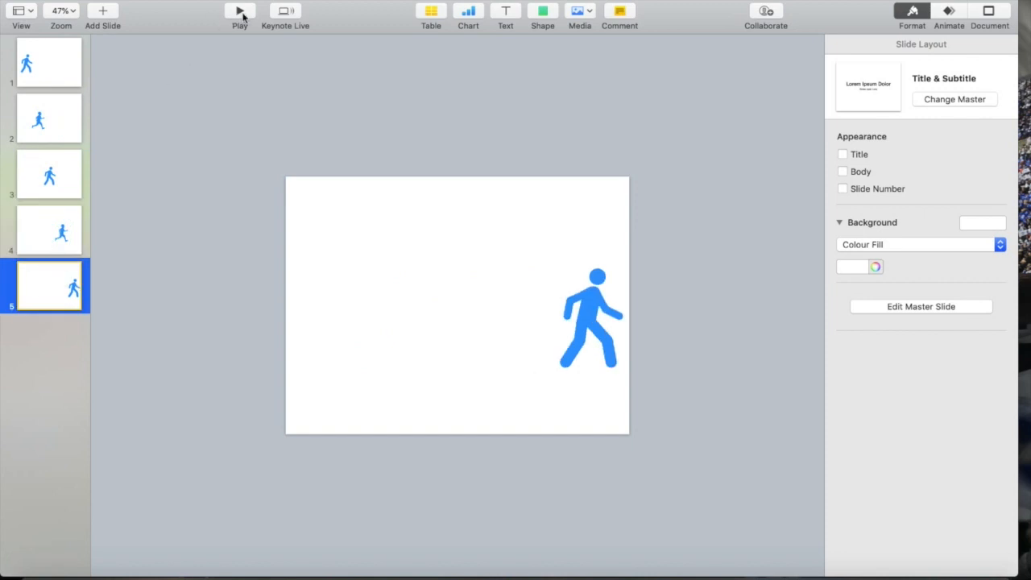
pyautogui.click(57, 77)
pyautogui.click(239, 11)
# Select all five slides and set up an animated GIF export covering slides 1 to 5.
pyautogui.keyDown('shift'); pyautogui.click(62, 62); pyautogui.keyUp('shift')
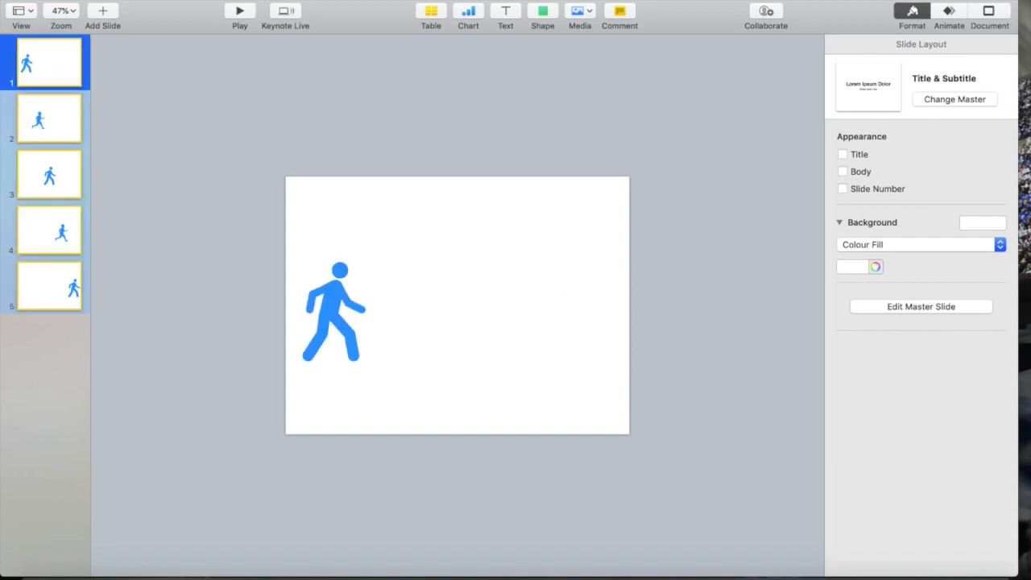
pyautogui.click(97, 1)
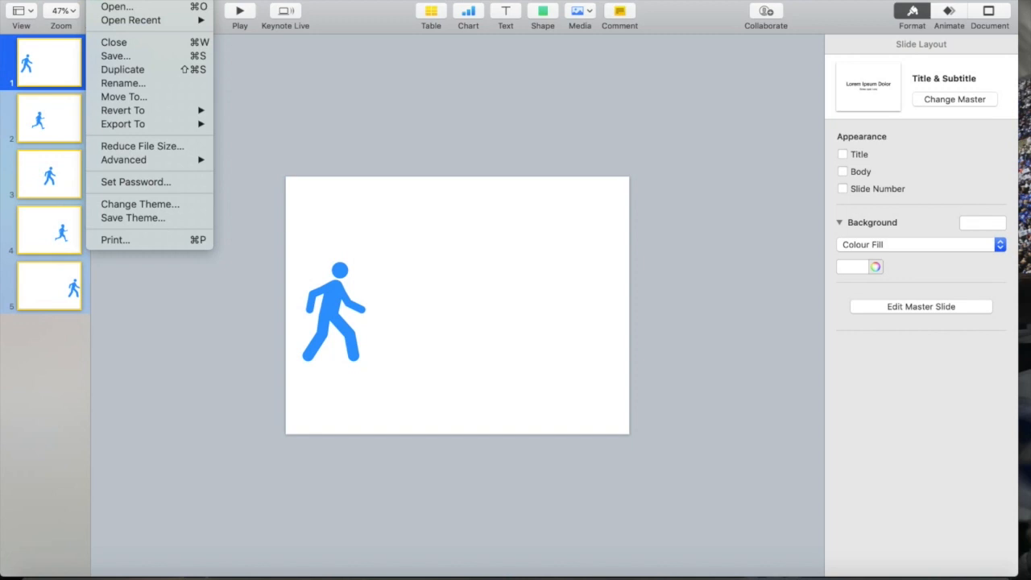
pyautogui.moveTo(125, 127)
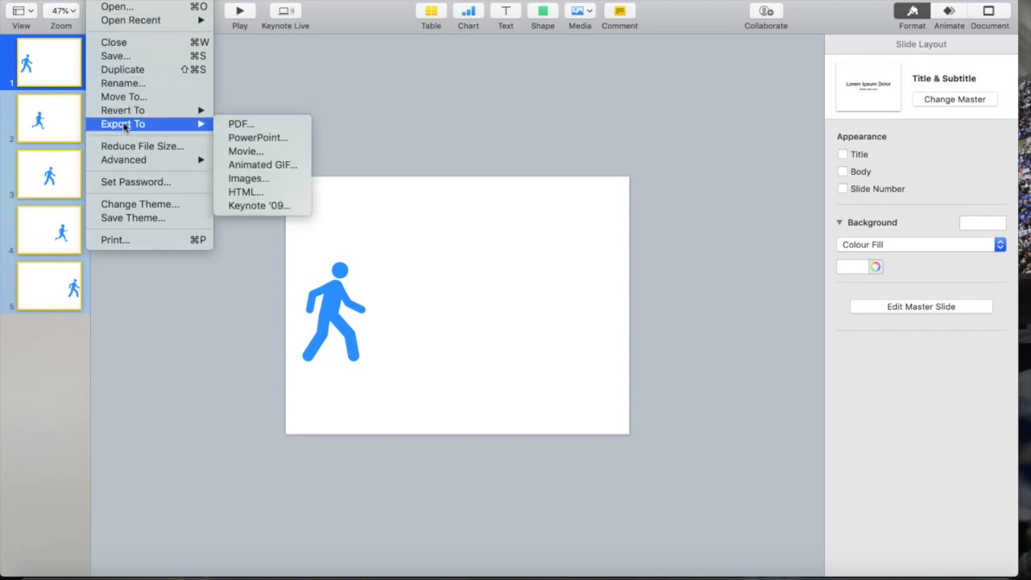
pyautogui.click(258, 165)
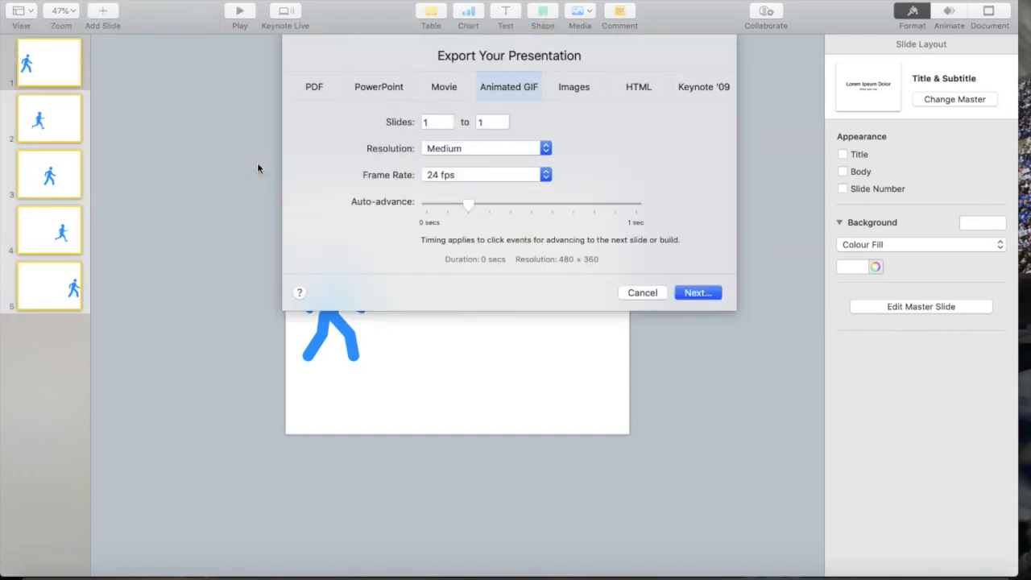
pyautogui.click(427, 121)
pyautogui.click(477, 122)
pyautogui.press('BackSpace')
pyautogui.write('5')
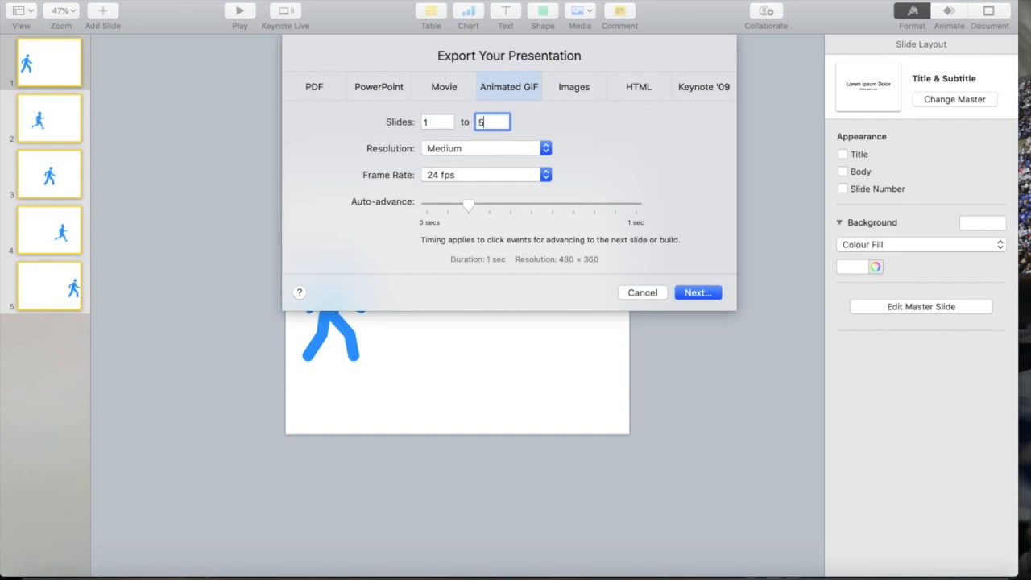
# Choose Medium resolution and a 24 fps frame rate for the animated GIF export.
pyautogui.click(497, 144)
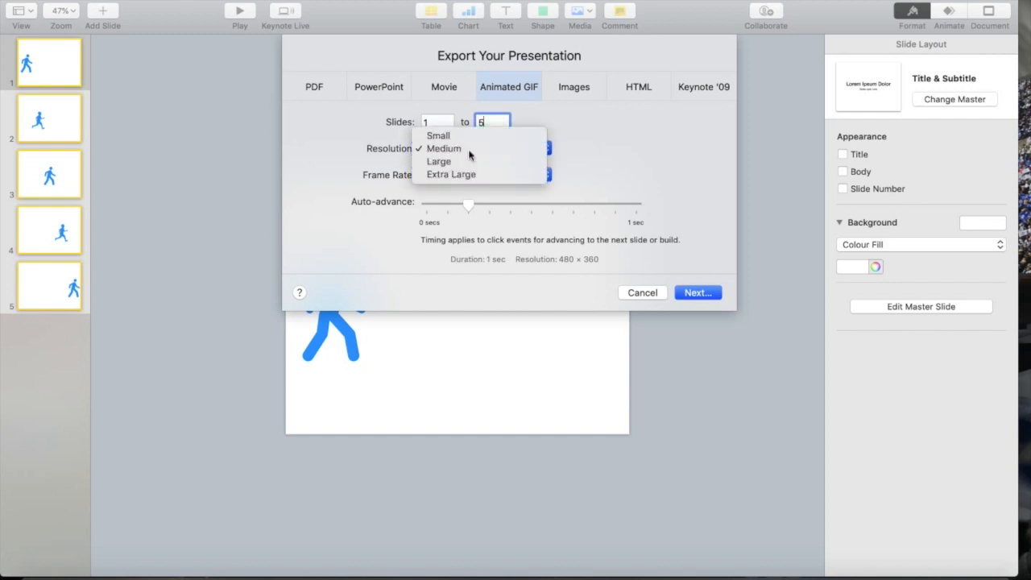
pyautogui.click(463, 151)
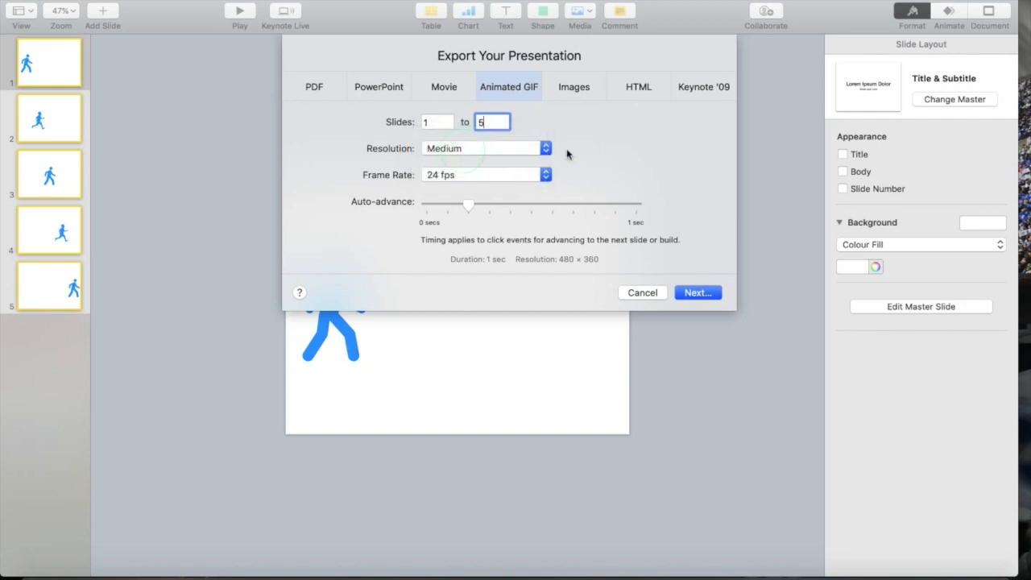
pyautogui.click(544, 176)
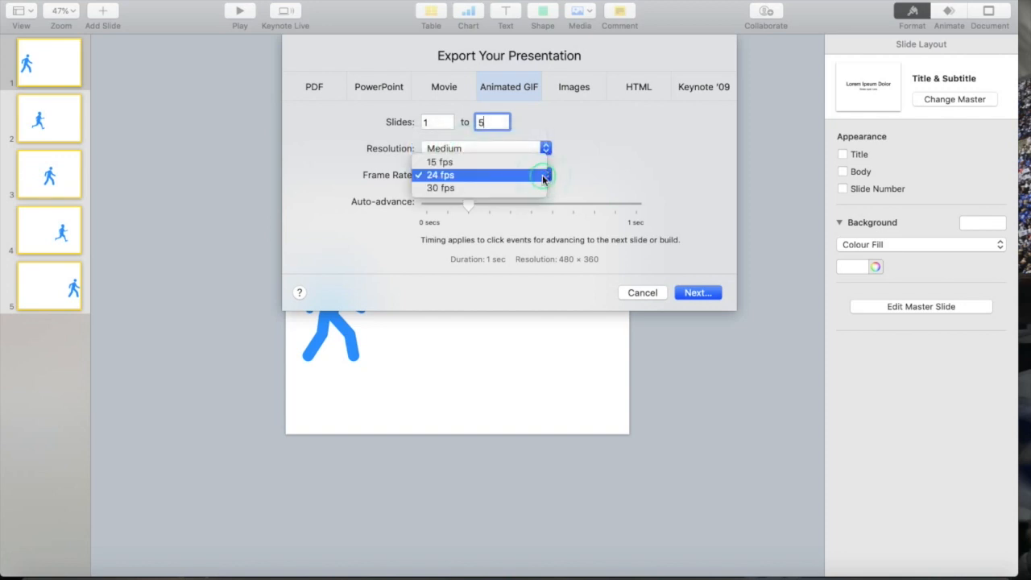
pyautogui.click(473, 175)
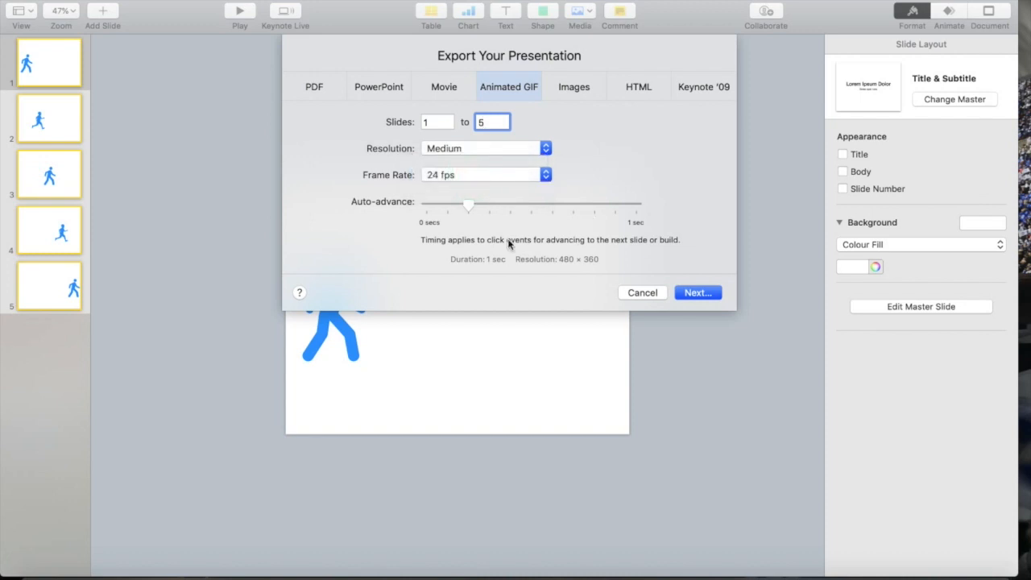
# Try shorter and longer auto-advance timings for the GIF, ending at about 0.2 seconds.
pyautogui.moveTo(466, 208)
pyautogui.mouseDown()
pyautogui.moveTo(597, 205)
pyautogui.moveTo(455, 203)
pyautogui.mouseUp()
pyautogui.moveTo(448, 206); pyautogui.dragTo(468, 206)
pyautogui.moveTo(466, 205); pyautogui.dragTo(510, 206)
pyautogui.moveTo(510, 207); pyautogui.dragTo(464, 206)
pyautogui.click(469, 207)
# Export the animated GIF to the Desktop under the name "running dude".
pyautogui.click(698, 295)
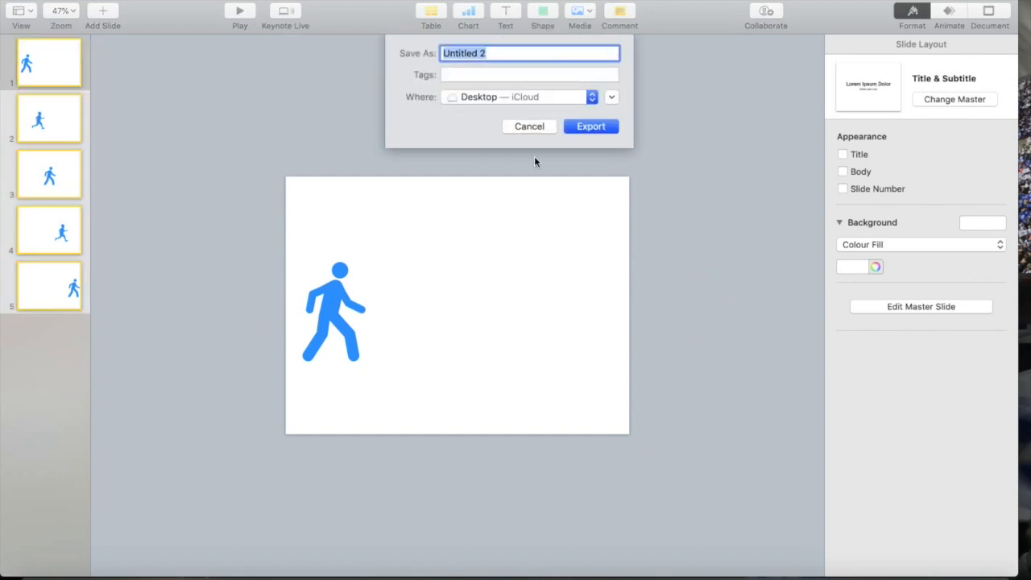
pyautogui.write('run')
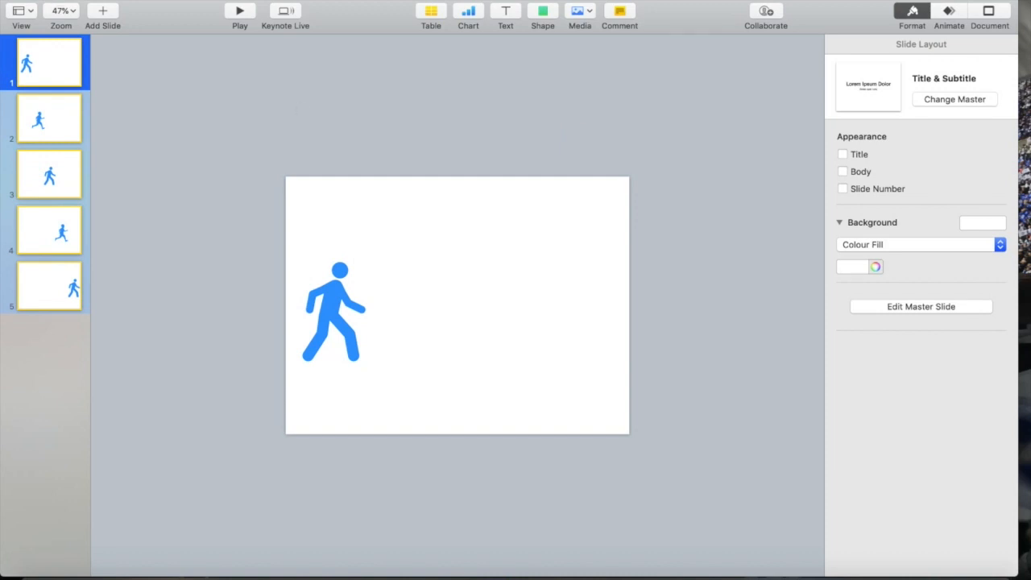
# Open the "running dude" GIF from the desktop in Preview, look through its individual frames, and close it.
pyautogui.click(26, 1)
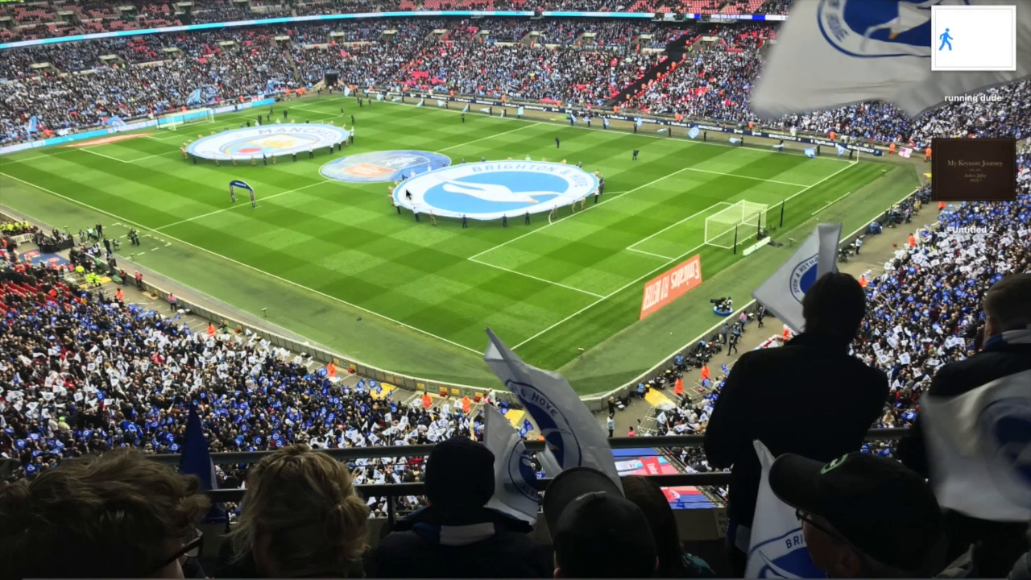
pyautogui.click(967, 39)
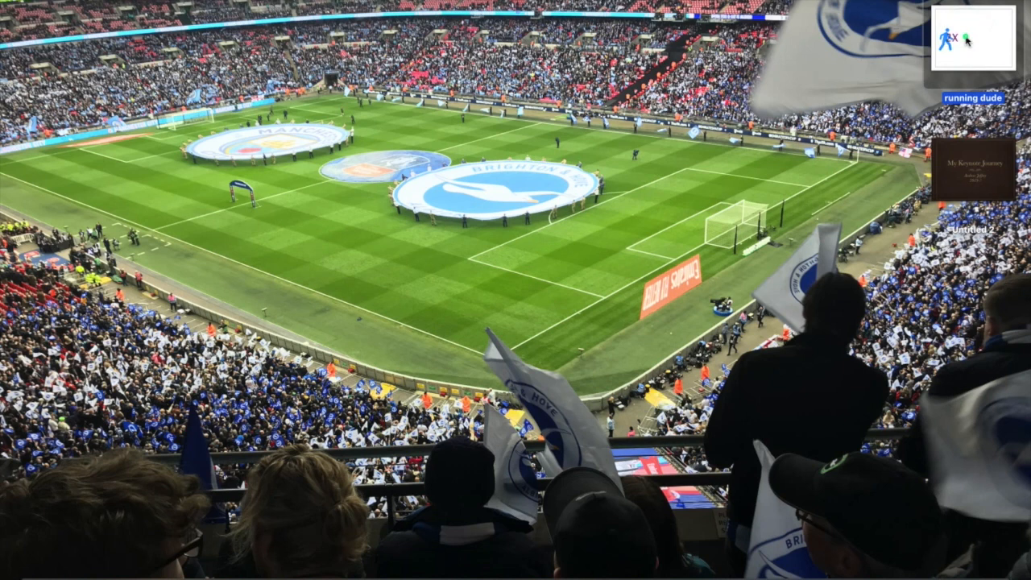
pyautogui.doubleClick(967, 38)
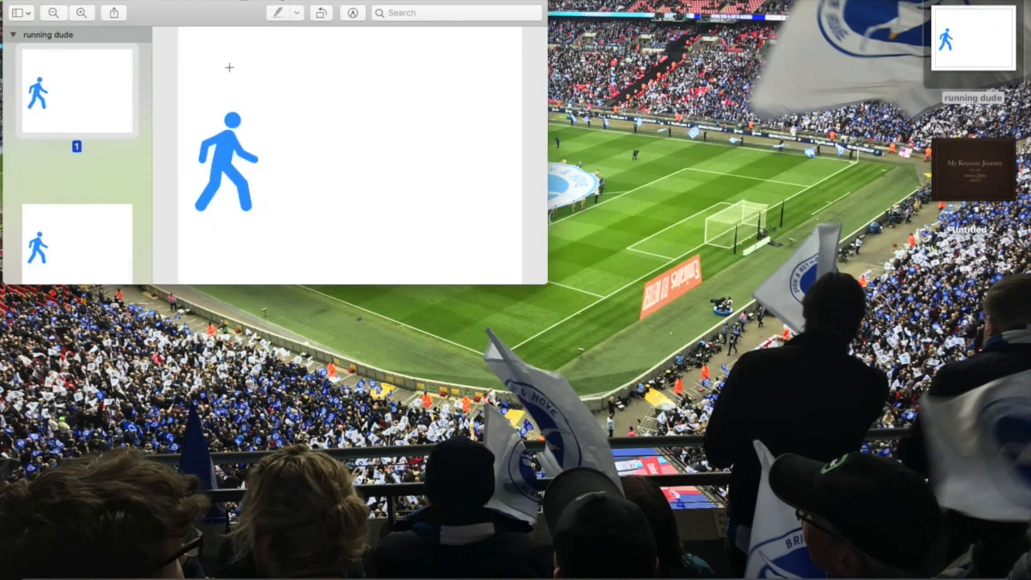
pyautogui.scroll(-20, 88, 148)
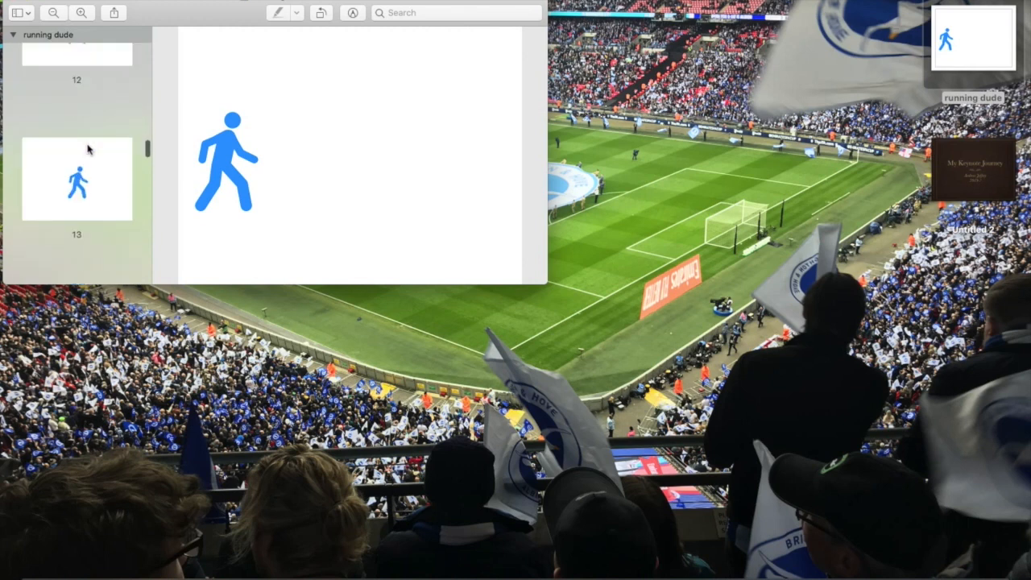
pyautogui.scroll(-10, 88, 148)
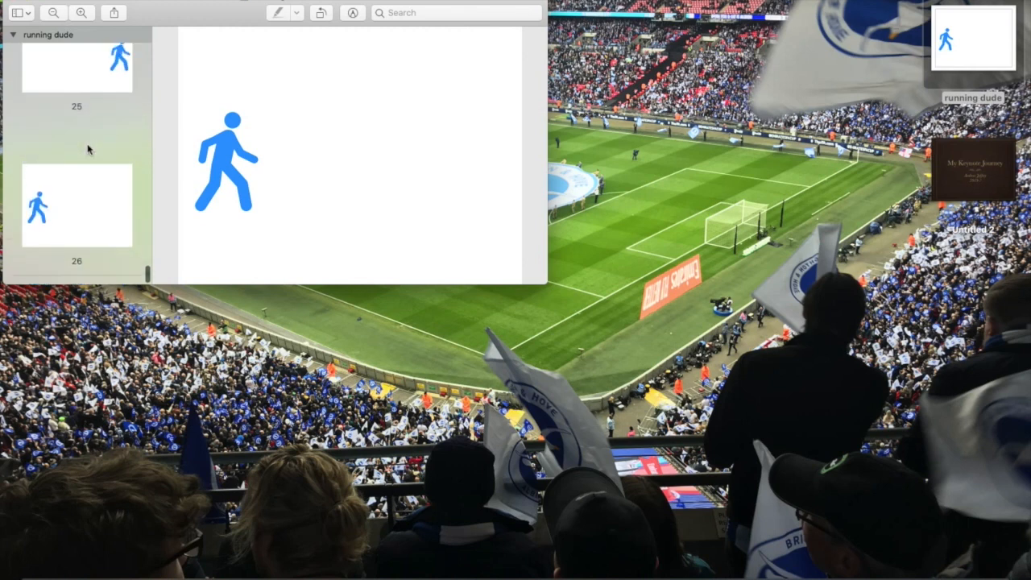
pyautogui.scroll(20, 88, 148)
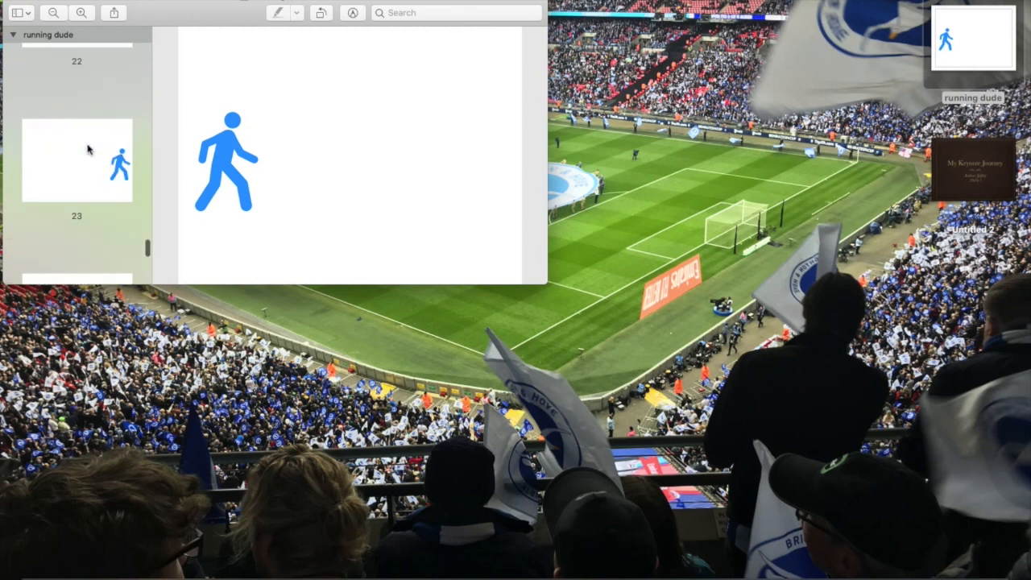
pyautogui.scroll(4, 88, 149)
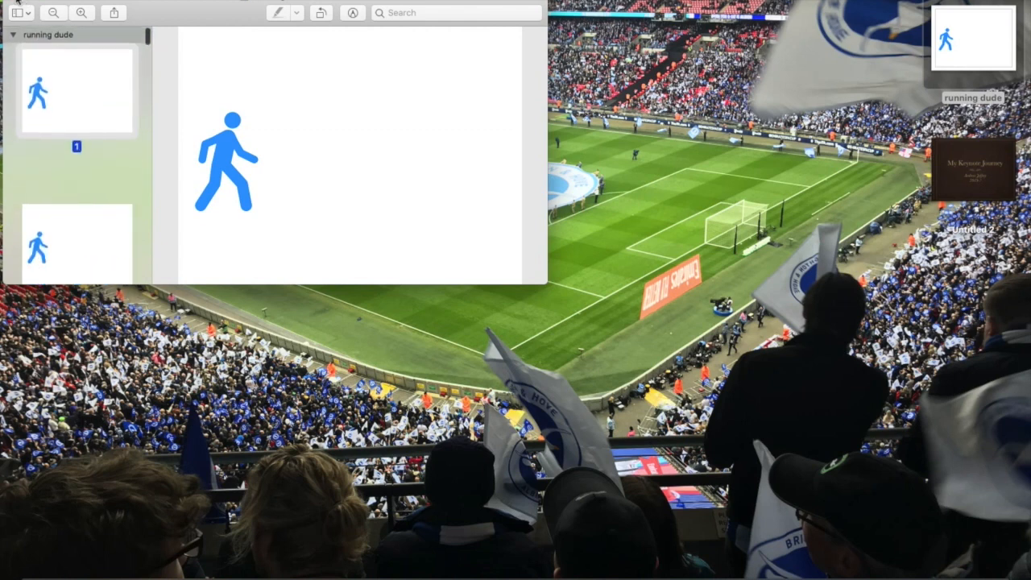
pyautogui.click(11, 1)
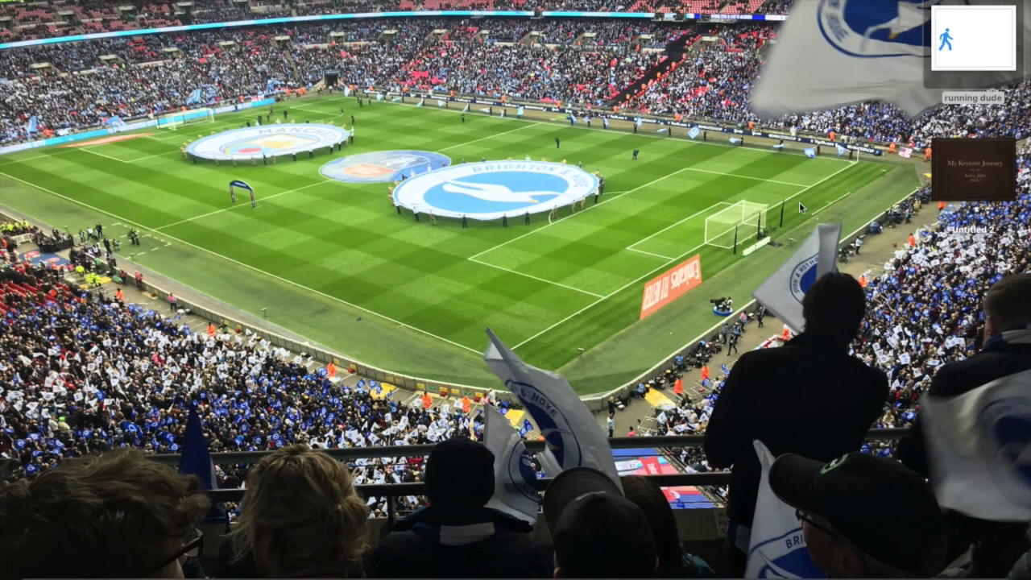
# Open the "running dude" GIF with Safari to watch the animation, and quit Safari.
pyautogui.rightClick(965, 56)
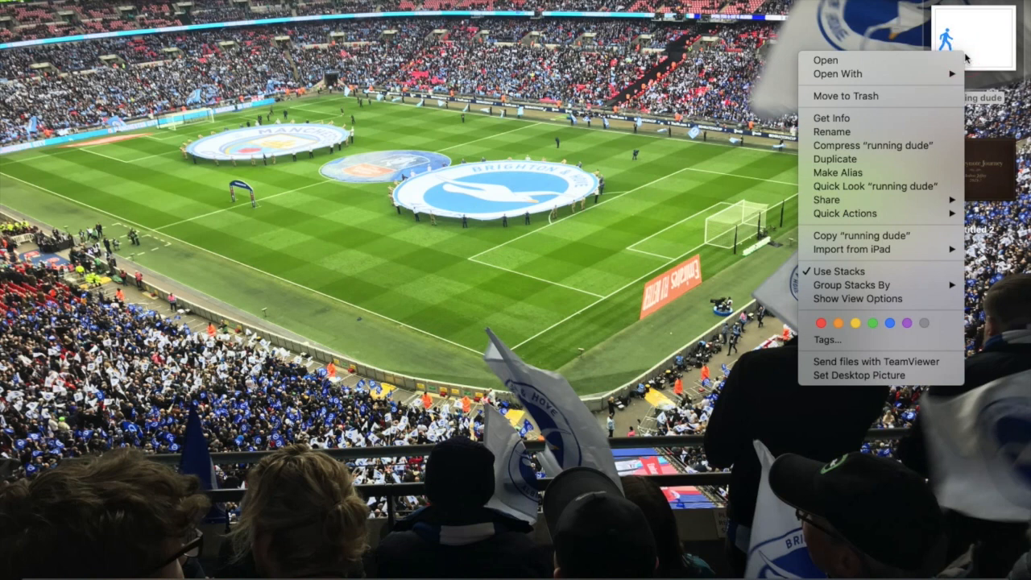
pyautogui.moveTo(888, 78)
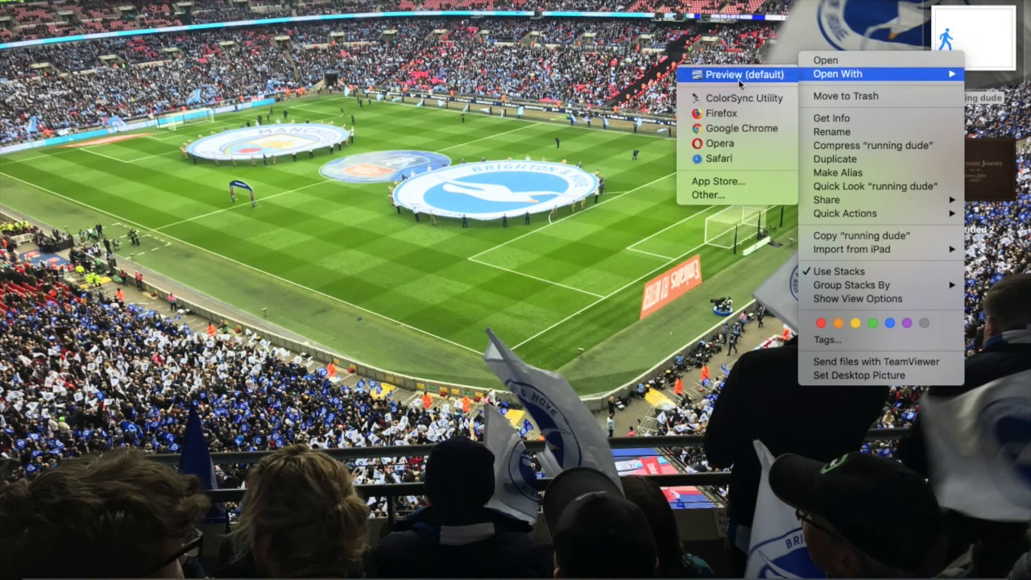
pyautogui.click(722, 159)
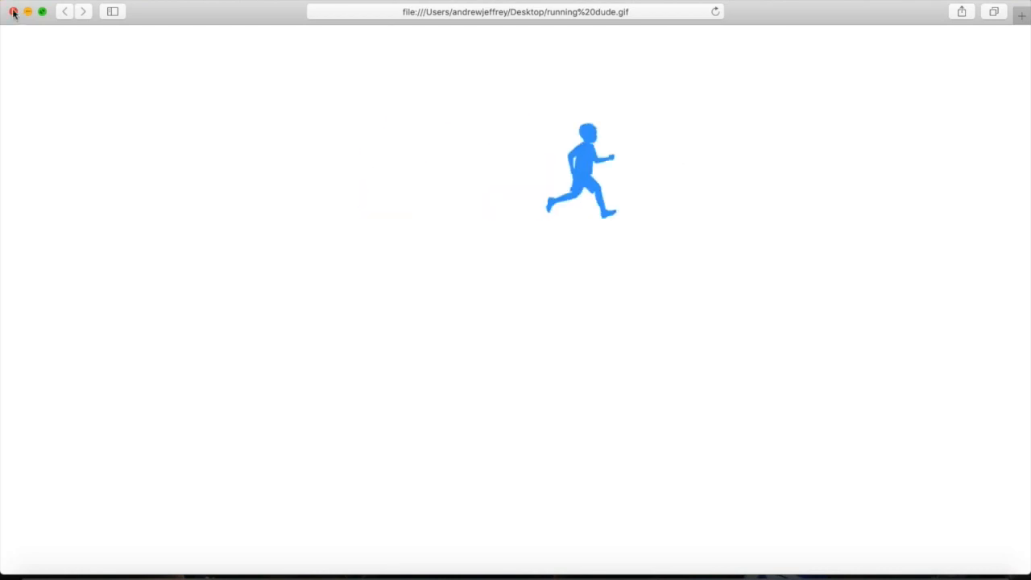
pyautogui.click(50, 1)
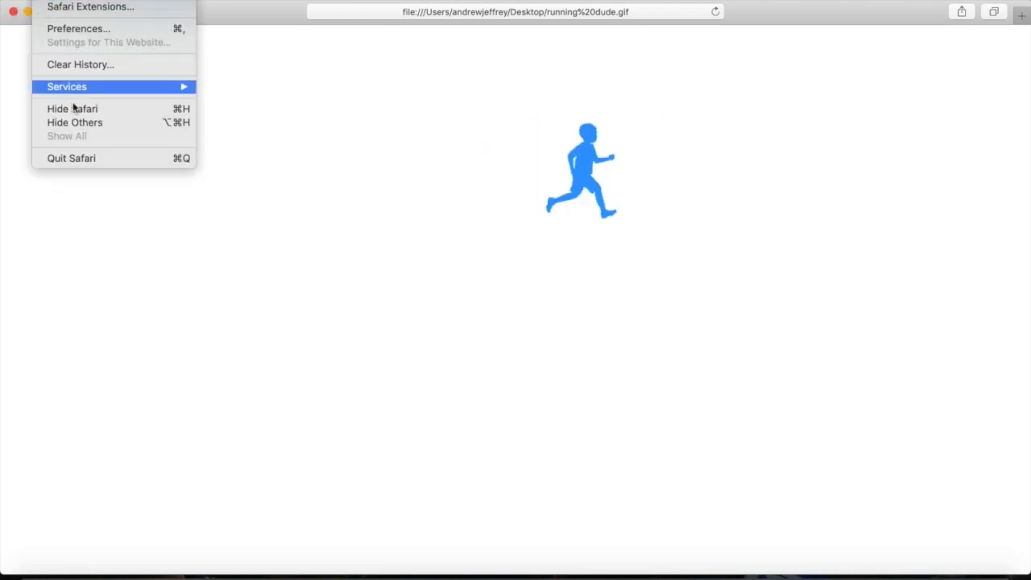
pyautogui.click(76, 159)
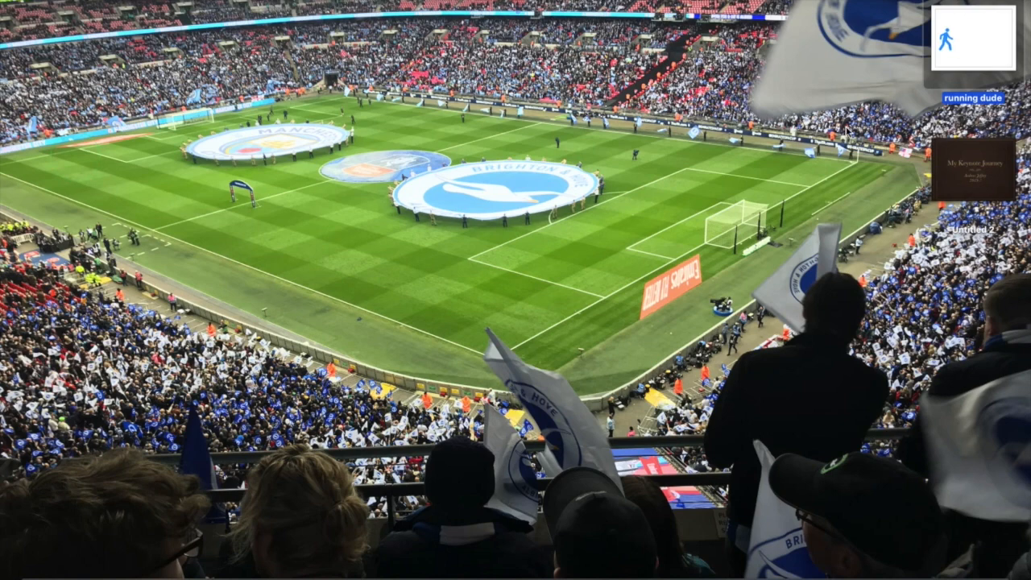
# Open the "running dude" GIF with Firefox to watch the animation, and quit Firefox, closing all its tabs.
pyautogui.rightClick(966, 40)
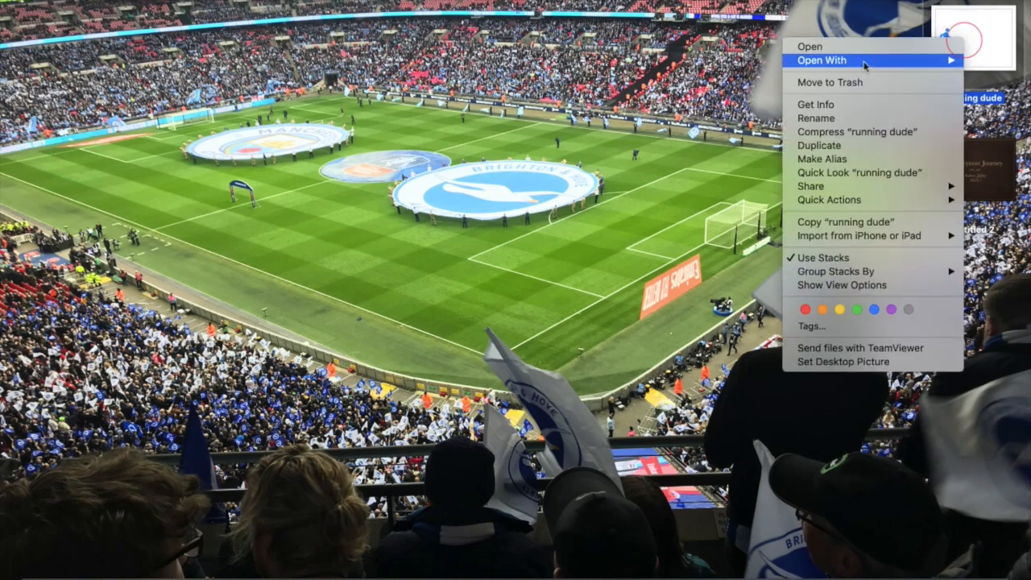
pyautogui.moveTo(858, 60)
pyautogui.click(720, 99)
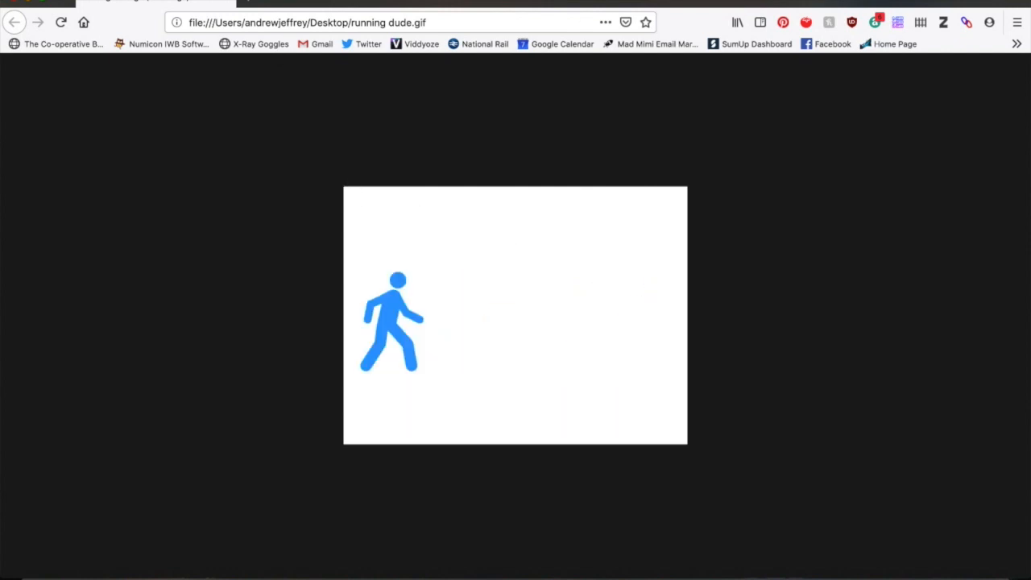
pyautogui.click(50, 2)
pyautogui.click(66, 109)
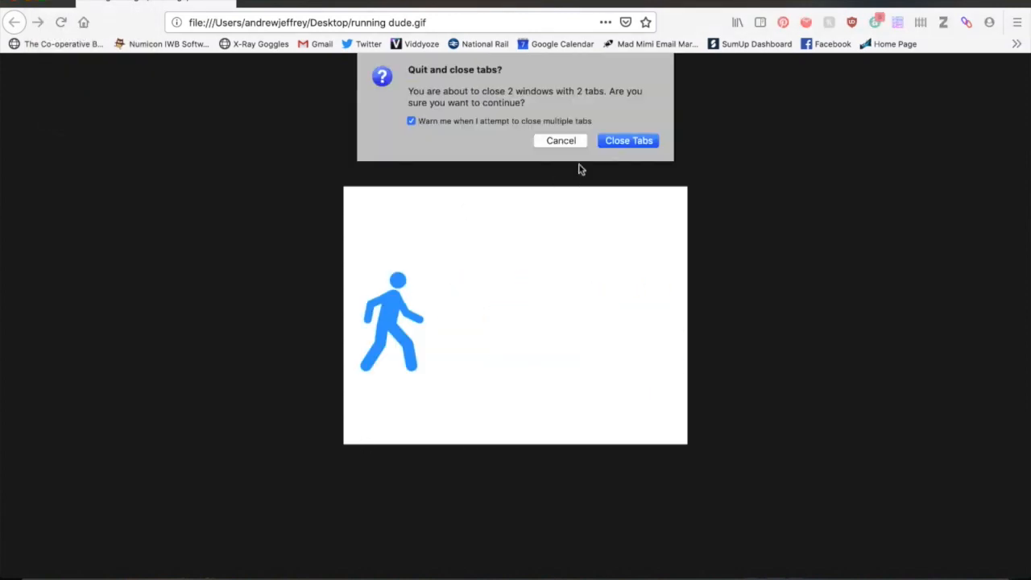
pyautogui.click(619, 141)
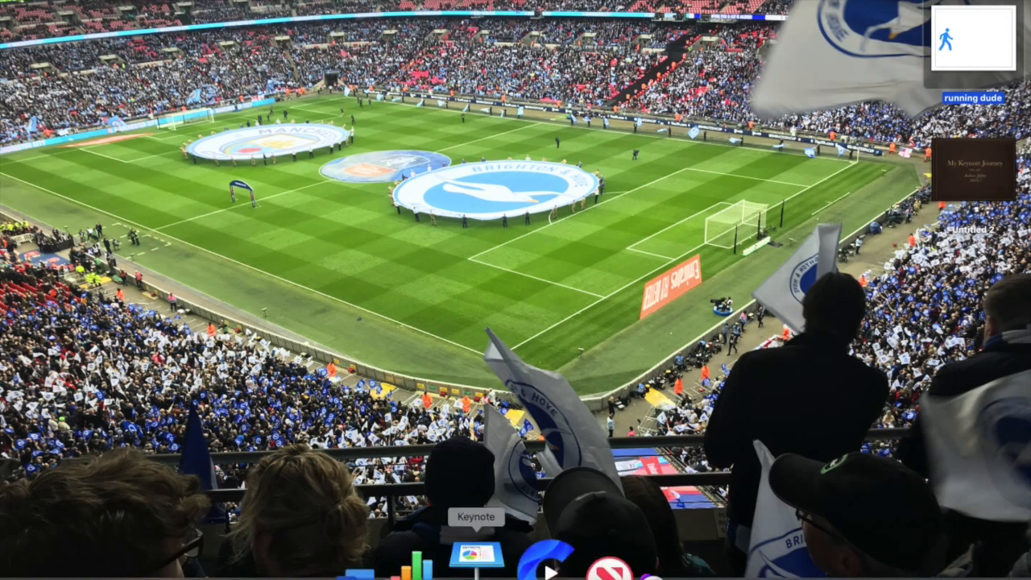
# Switch back to Keynote and delete all five animation slides.
pyautogui.click(487, 566)
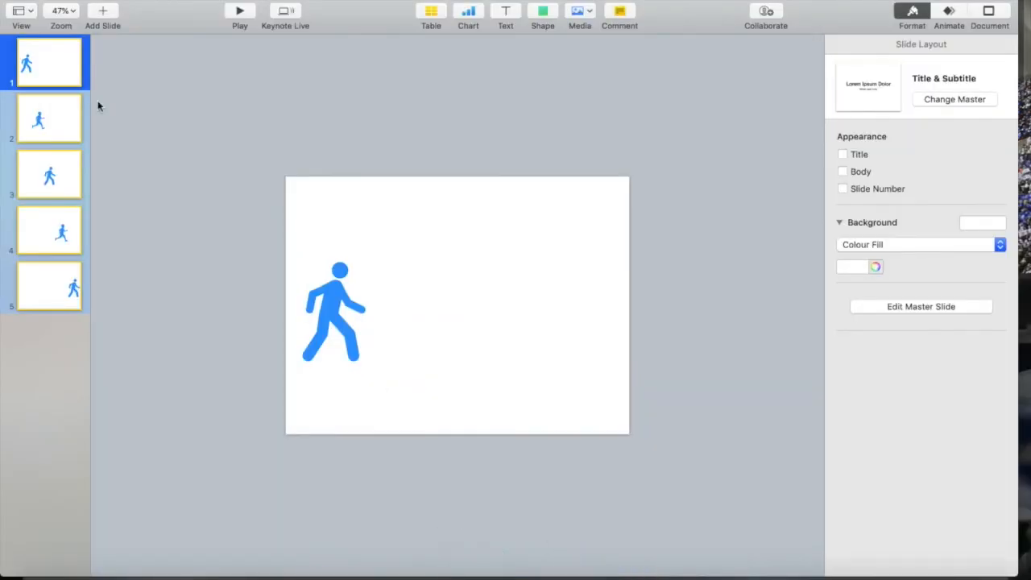
pyautogui.rightClick(66, 293)
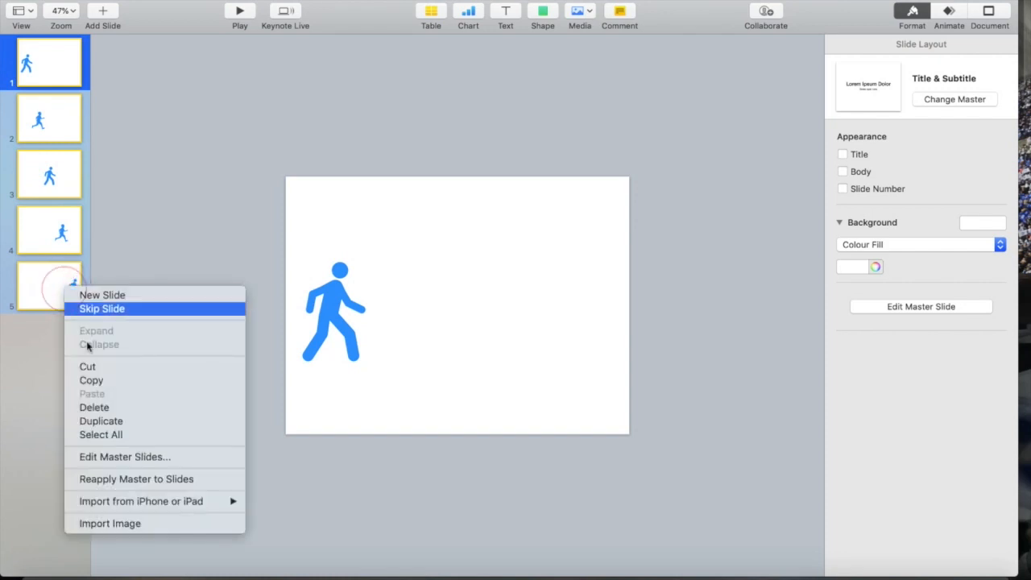
pyautogui.click(94, 407)
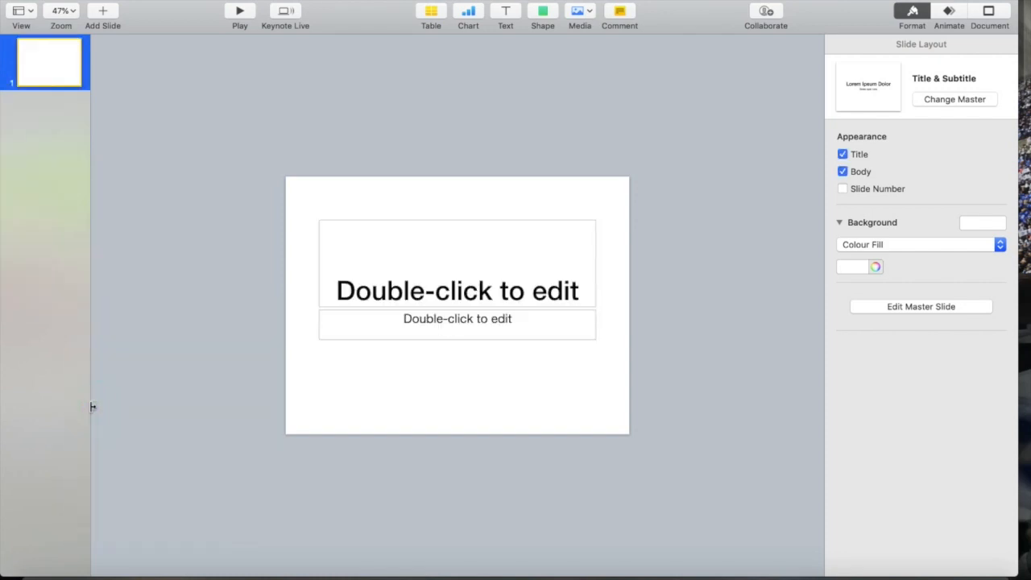
# Enter "My talk about running" as the title of the blank slide.
pyautogui.click(466, 296)
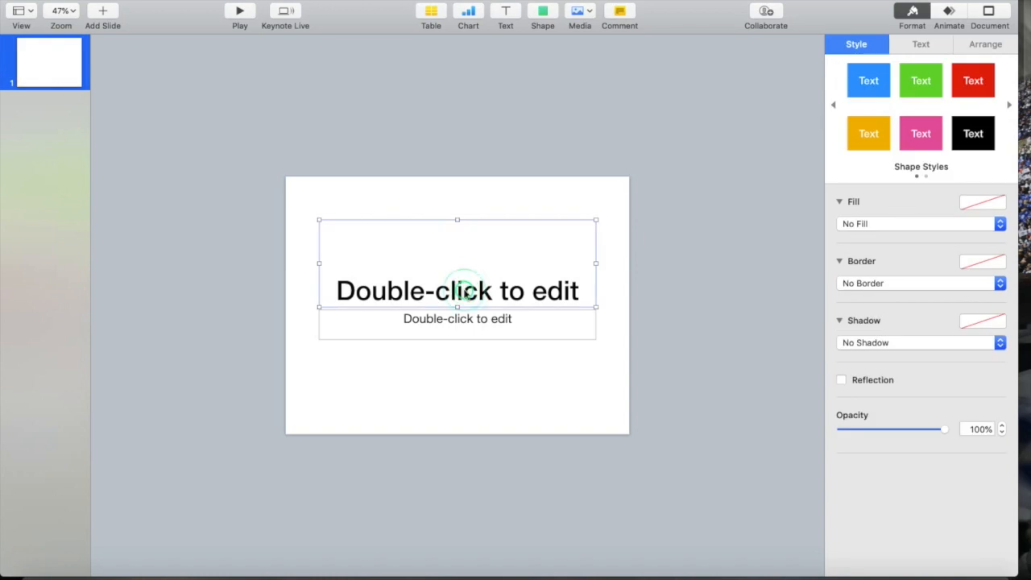
pyautogui.write('My')
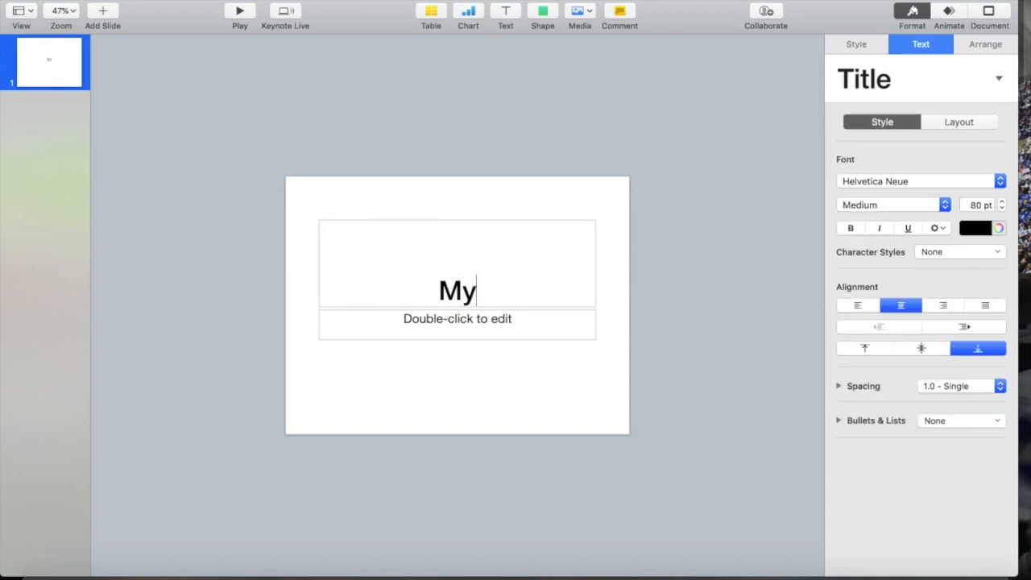
pyautogui.write(' talk about running')
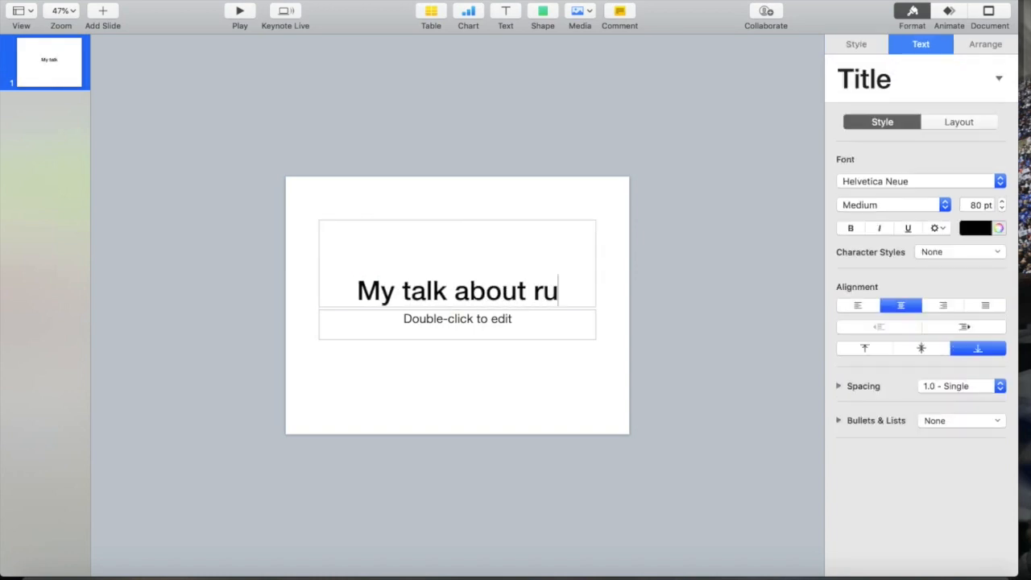
# Delete the subtitle placeholder and move the title up near the top edge of the slide.
pyautogui.click(480, 325)
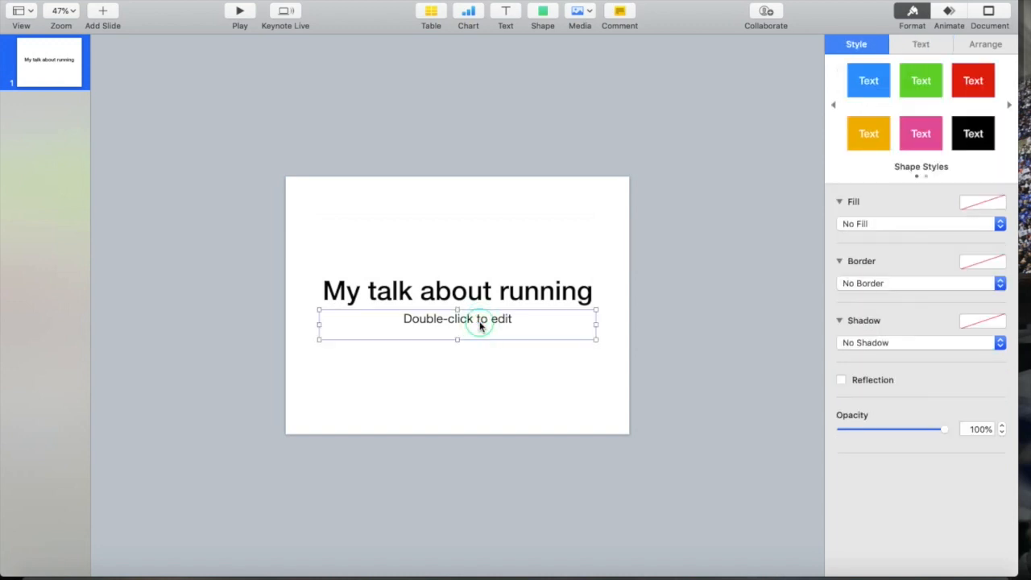
pyautogui.press('BackSpace')
pyautogui.moveTo(486, 310); pyautogui.dragTo(488, 249)
pyautogui.moveTo(456, 152); pyautogui.dragTo(454, 195)
pyautogui.click(432, 342)
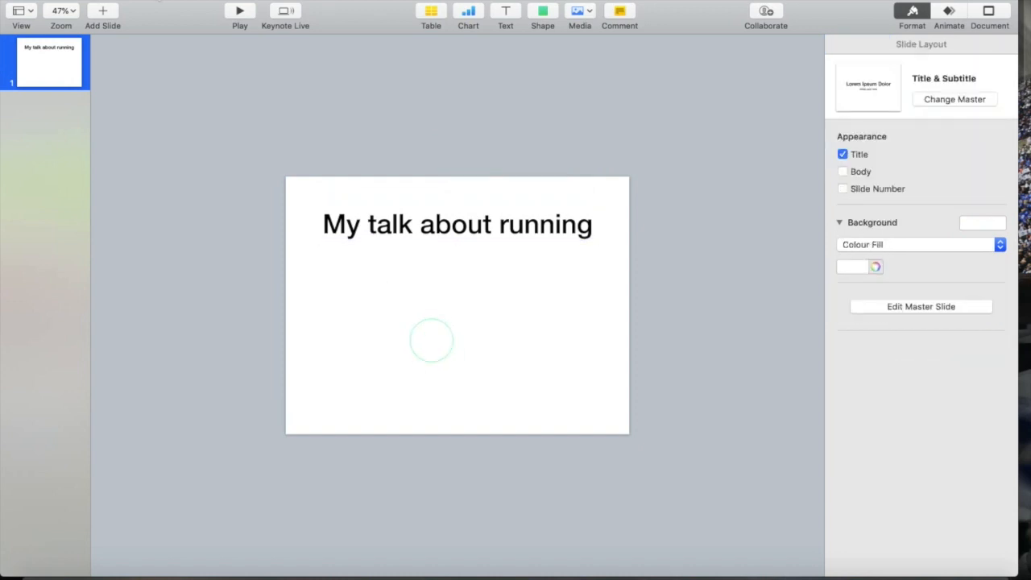
# Open the file chooser for inserting a file from the Desktop into the title slide.
pyautogui.click(164, 1)
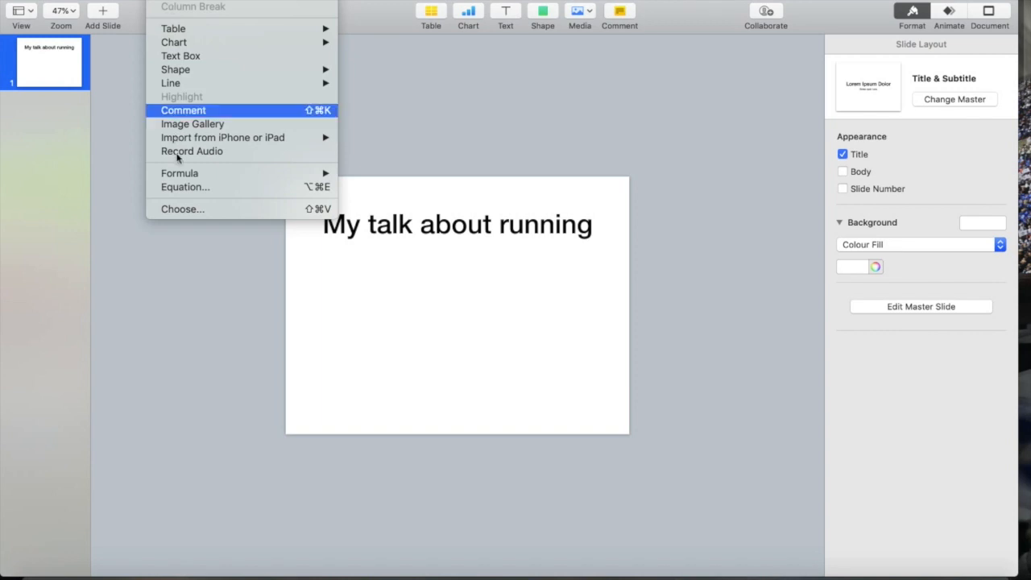
pyautogui.click(179, 209)
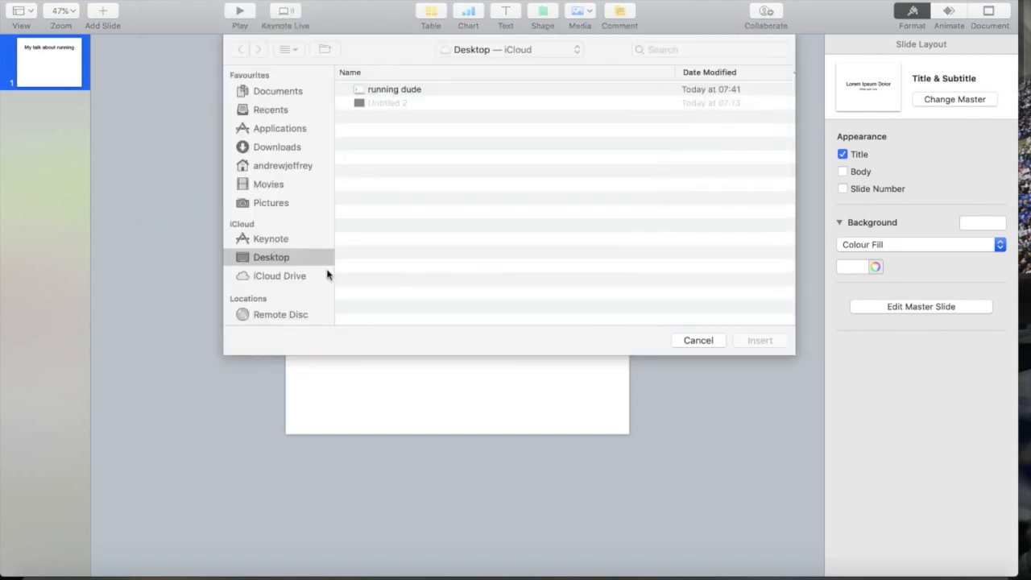